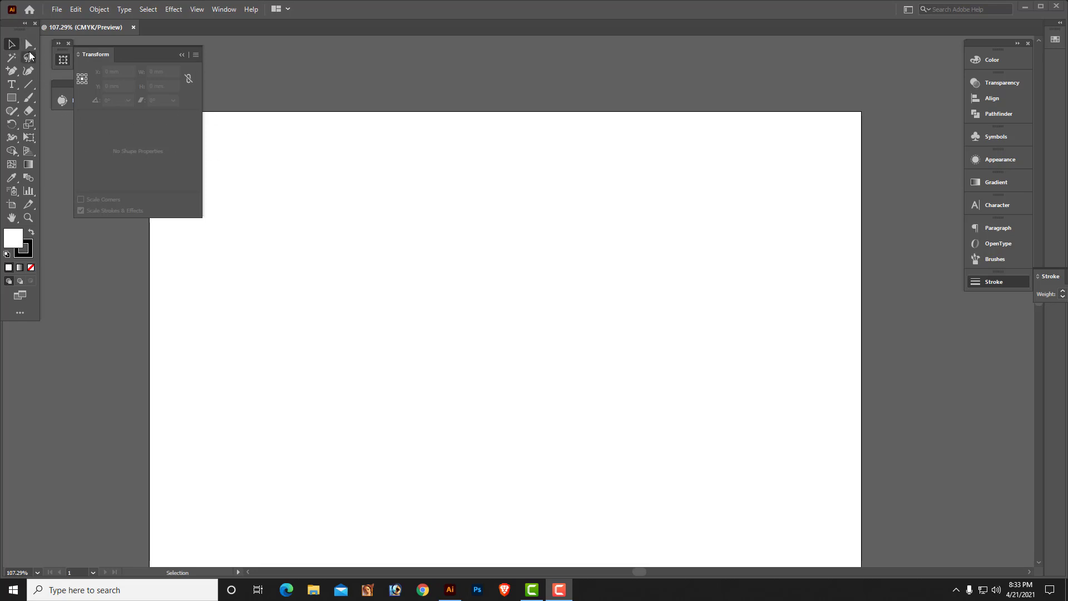
Step: Draw a rectangle about 55.7 mm wide and 65.7 mm high and move it near the centre of the artboard
{"action": "left_click", "coordinate": [11, 98]}
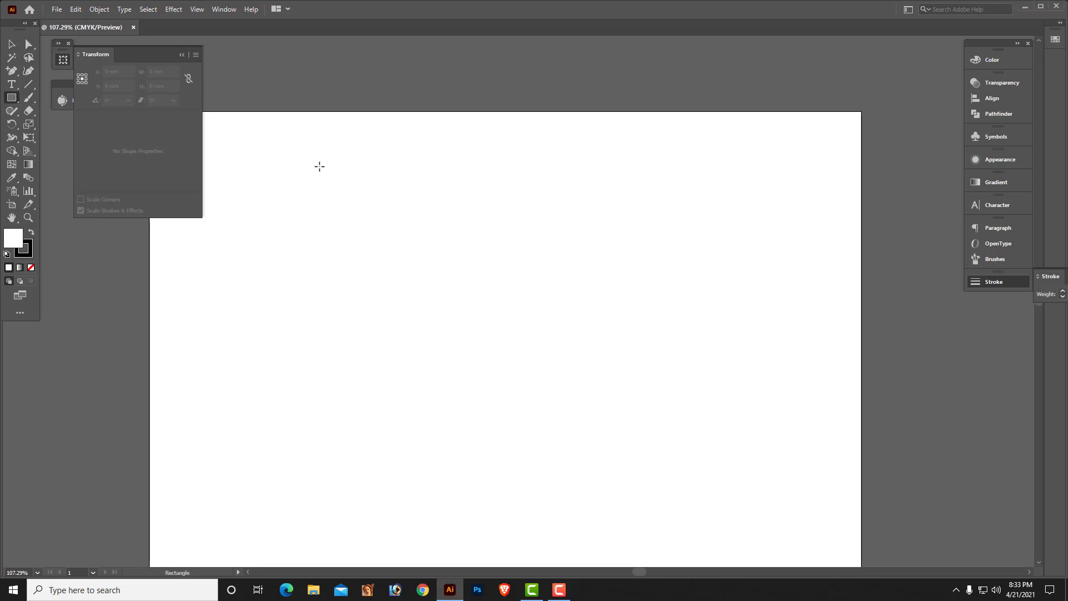
{"action": "left_click_drag", "start_coordinate": [377, 208], "coordinate": [511, 365]}
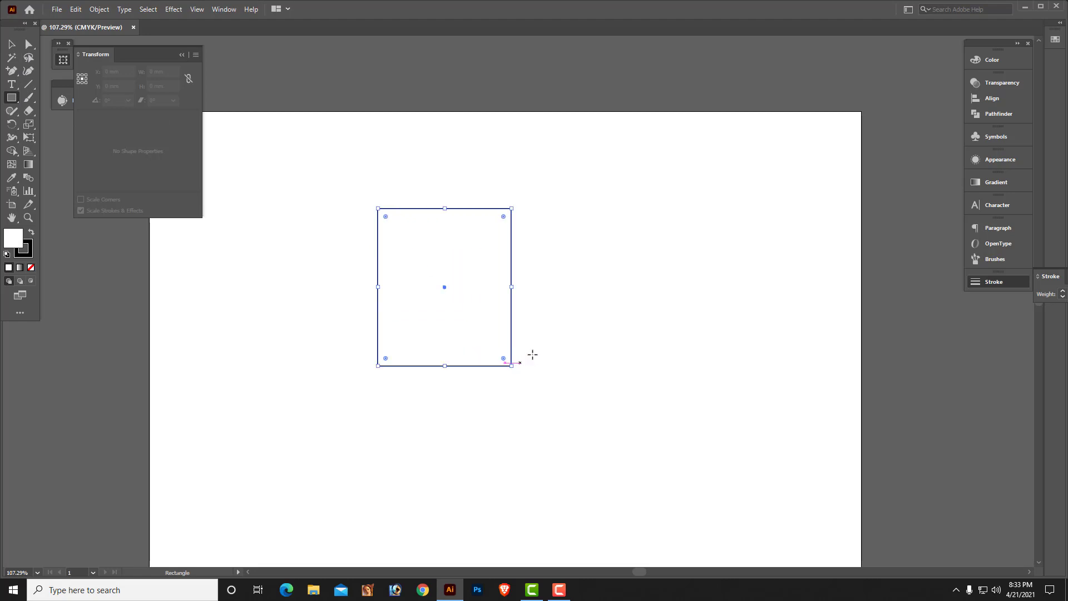
{"action": "left_click", "coordinate": [11, 44]}
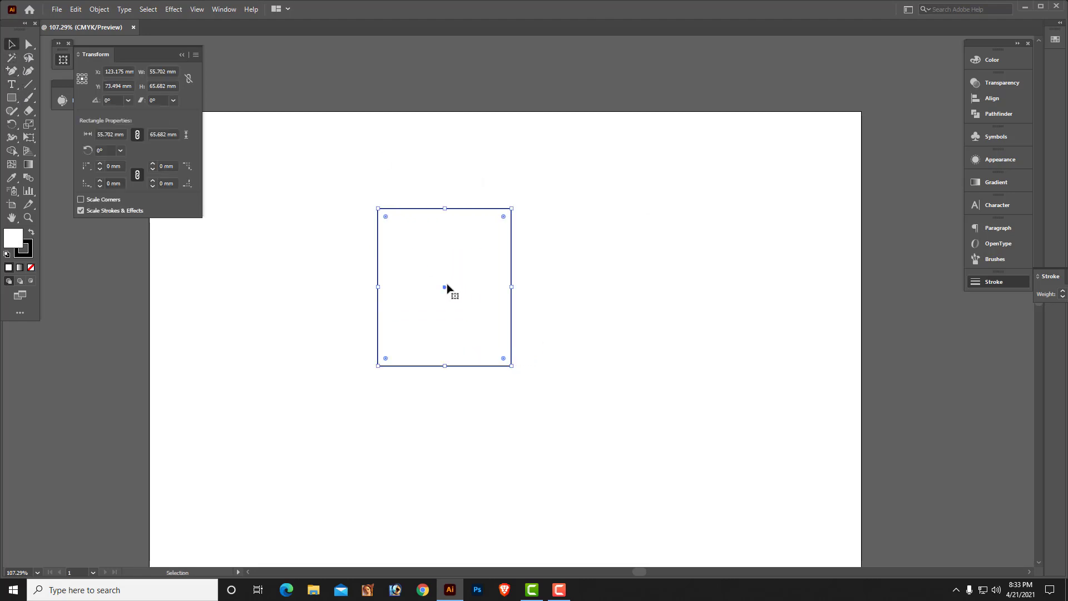
{"action": "left_click_drag", "start_coordinate": [447, 287], "coordinate": [538, 306]}
{"action": "left_click", "coordinate": [751, 243]}
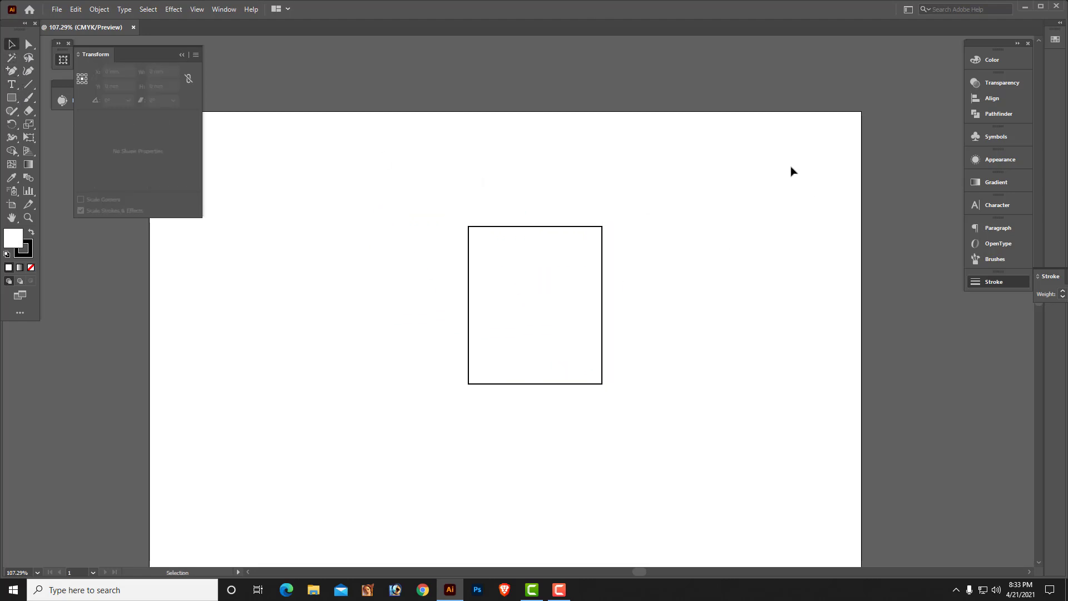
Step: Round all four corners of the rectangle together to a radius of about 7.5 mm
{"action": "left_click_drag", "start_coordinate": [413, 218], "coordinate": [723, 462]}
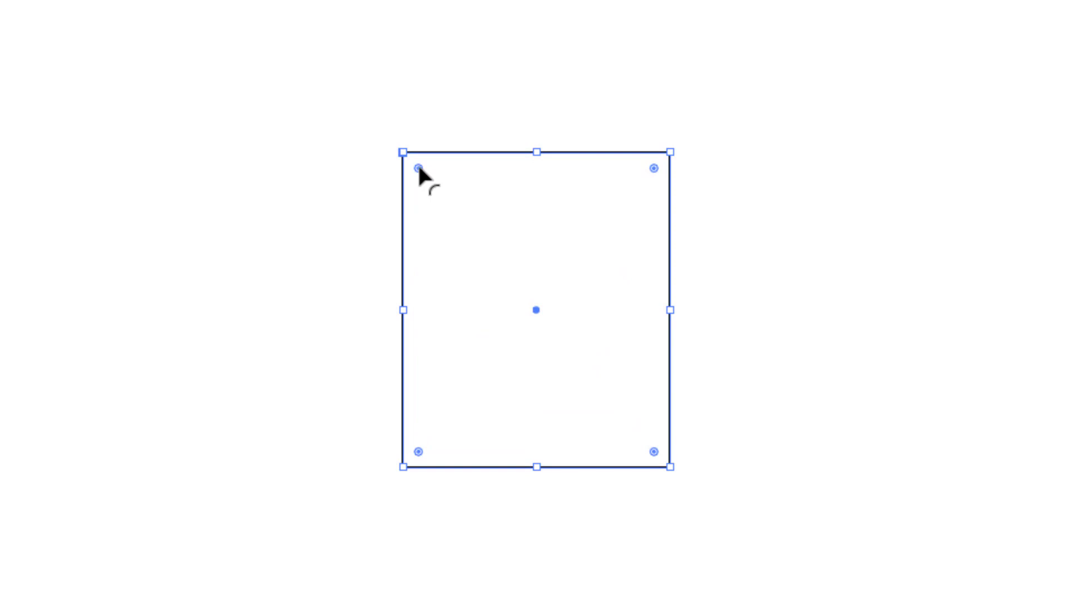
{"action": "left_click_drag", "start_coordinate": [421, 170], "coordinate": [459, 232]}
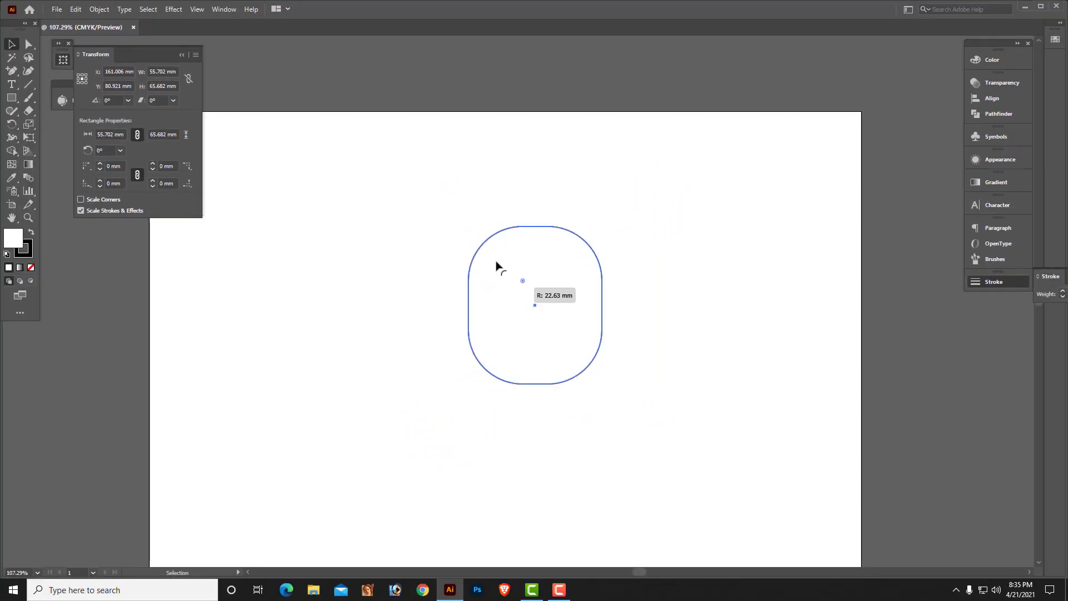
{"action": "mouse_move", "coordinate": [497, 263]}
{"action": "left_mouse_down"}
{"action": "mouse_move", "coordinate": [470, 231]}
{"action": "mouse_move", "coordinate": [510, 298]}
{"action": "mouse_move", "coordinate": [479, 241]}
{"action": "mouse_move", "coordinate": [497, 259]}
{"action": "mouse_move", "coordinate": [482, 248]}
{"action": "mouse_move", "coordinate": [518, 313]}
{"action": "mouse_move", "coordinate": [467, 241]}
{"action": "mouse_move", "coordinate": [492, 280]}
{"action": "mouse_move", "coordinate": [479, 235]}
{"action": "mouse_move", "coordinate": [501, 262]}
{"action": "mouse_move", "coordinate": [487, 245]}
{"action": "left_mouse_up"}
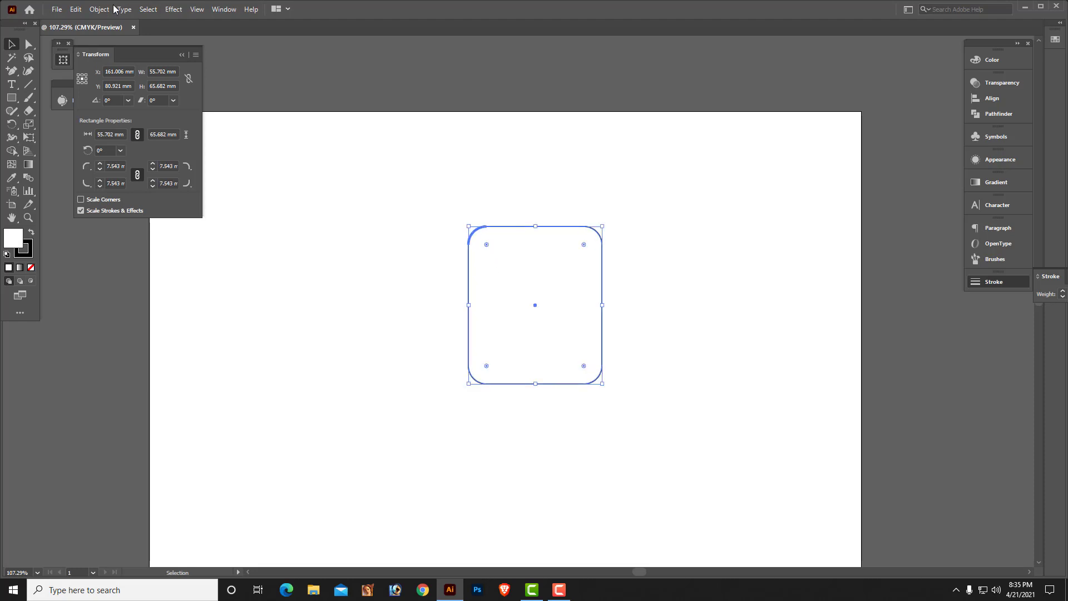
Step: Change the document units to inches
{"action": "left_click", "coordinate": [57, 9]}
{"action": "left_click", "coordinate": [92, 274]}
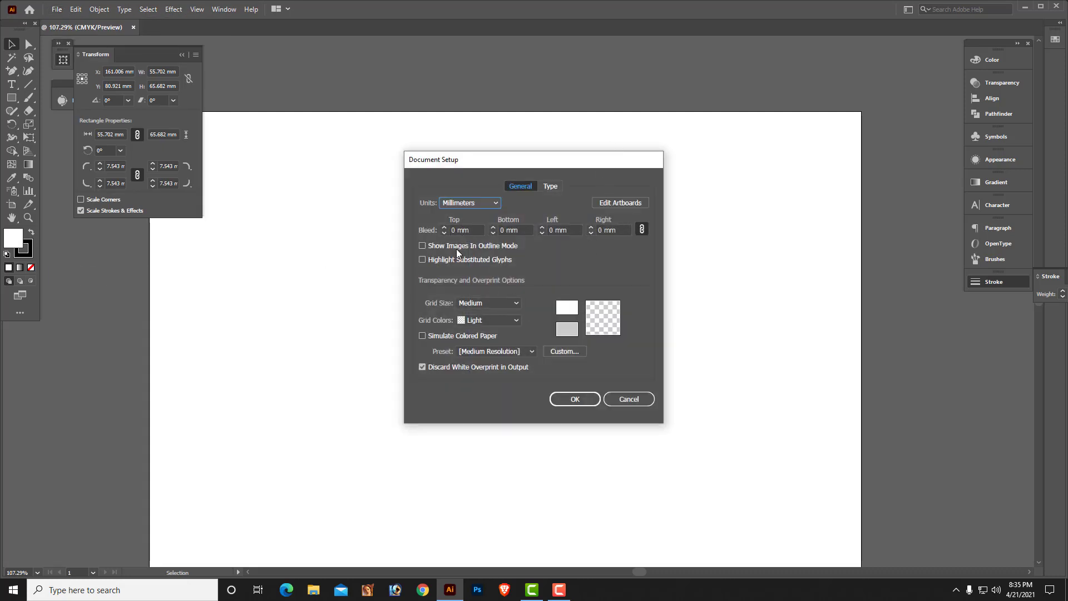
{"action": "left_click", "coordinate": [476, 203]}
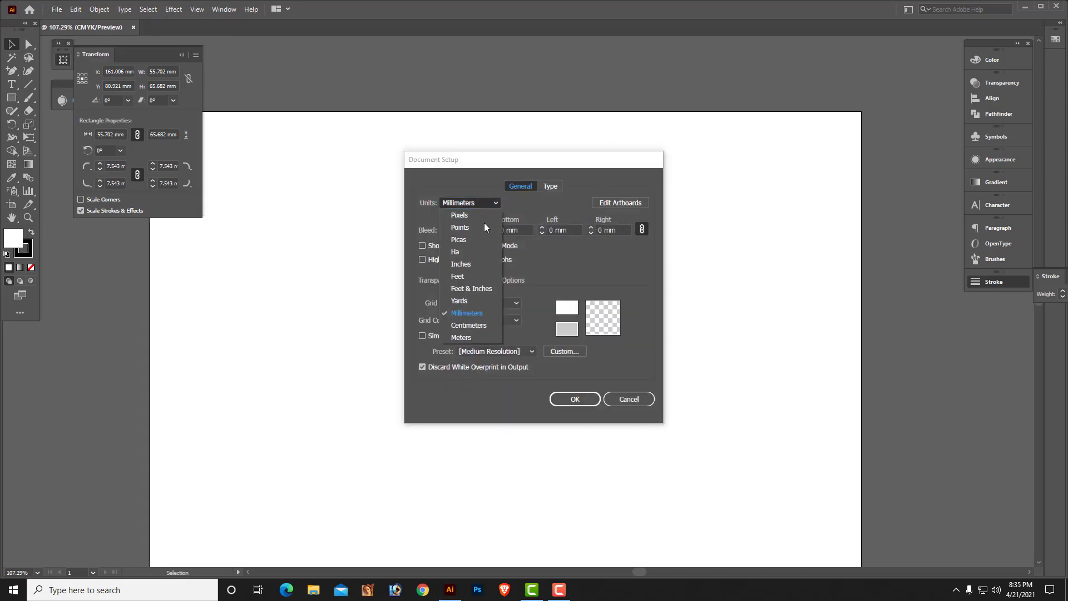
{"action": "left_click", "coordinate": [468, 263]}
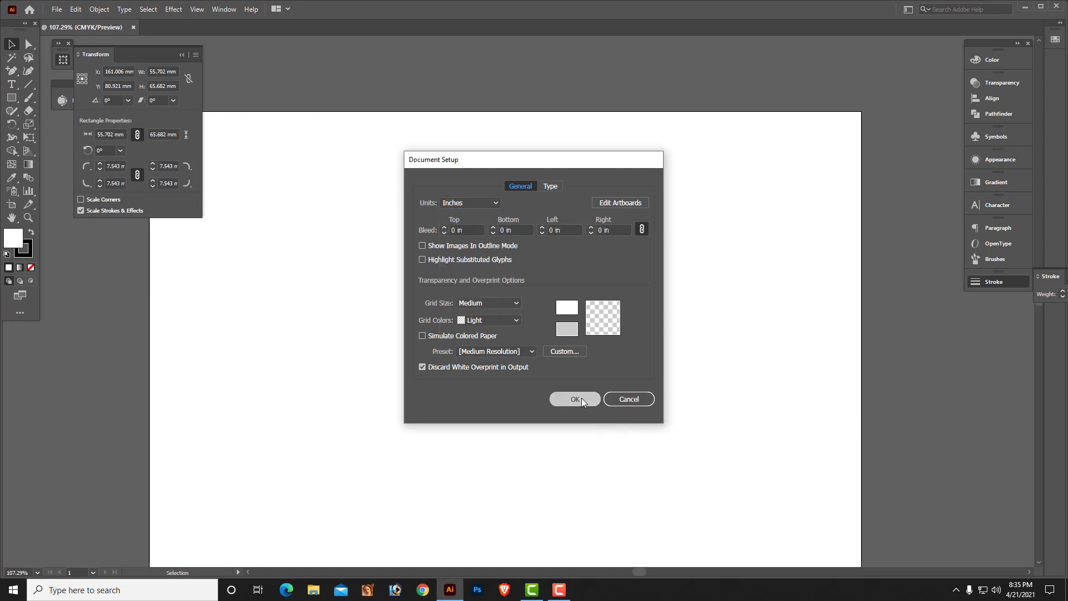
{"action": "left_click", "coordinate": [579, 399]}
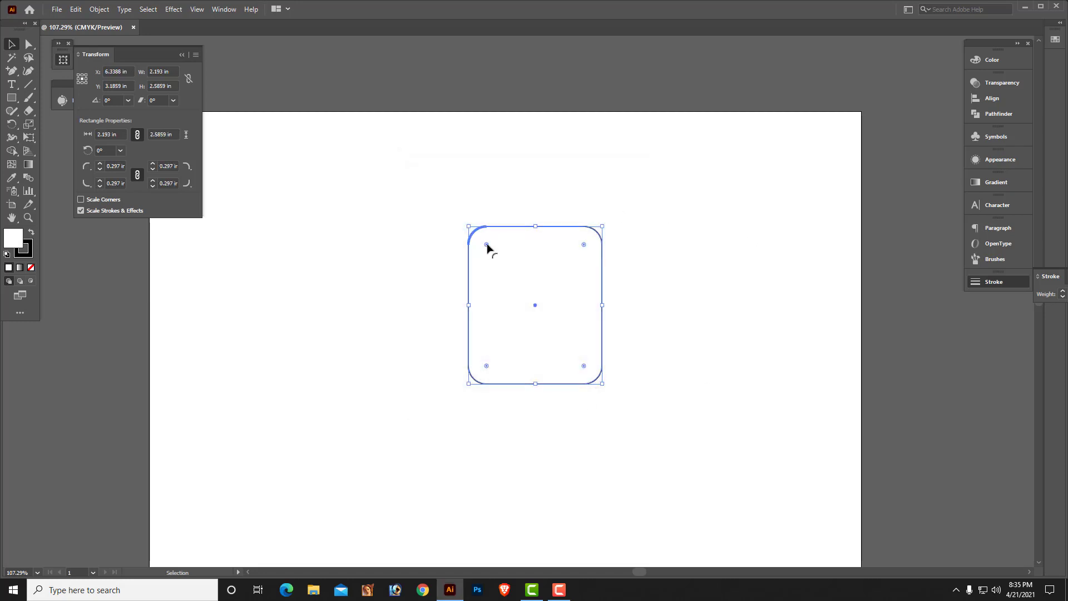
Step: Round all the rectangle's corners to about 1 in, return them to sharp 0 in corners, and deselect the shape
{"action": "left_click_drag", "start_coordinate": [489, 248], "coordinate": [525, 292]}
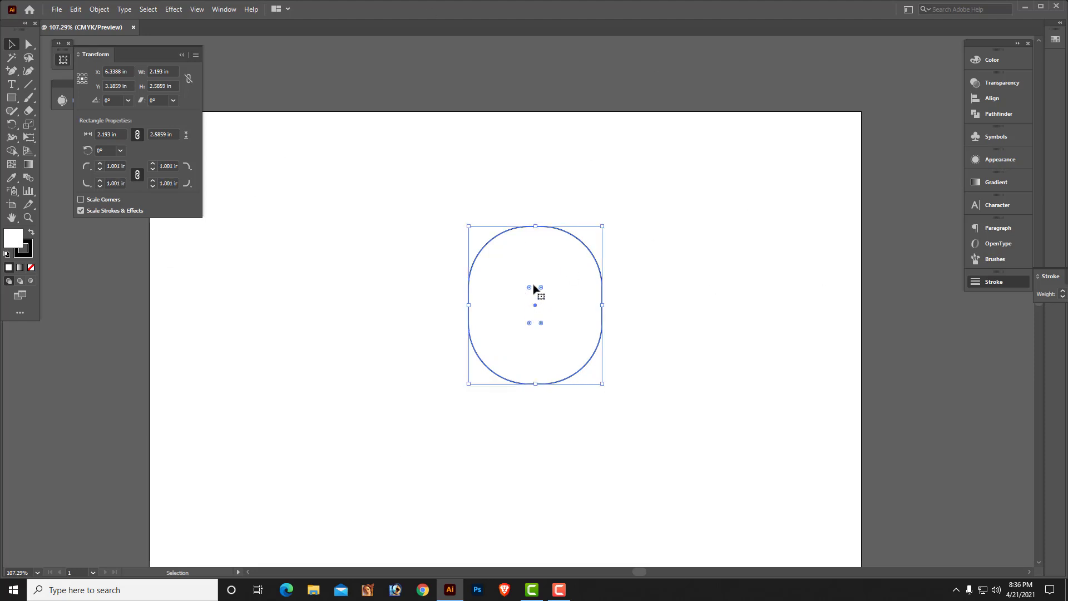
{"action": "left_click_drag", "start_coordinate": [532, 289], "coordinate": [423, 206]}
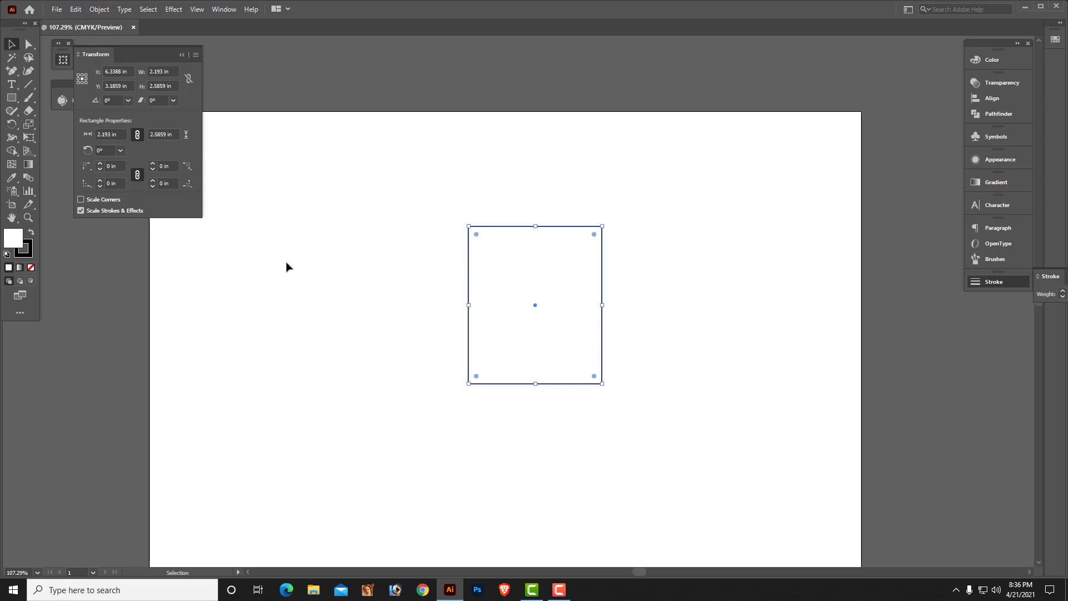
{"action": "left_click", "coordinate": [300, 256]}
{"action": "left_click_drag", "start_coordinate": [418, 196], "coordinate": [286, 178]}
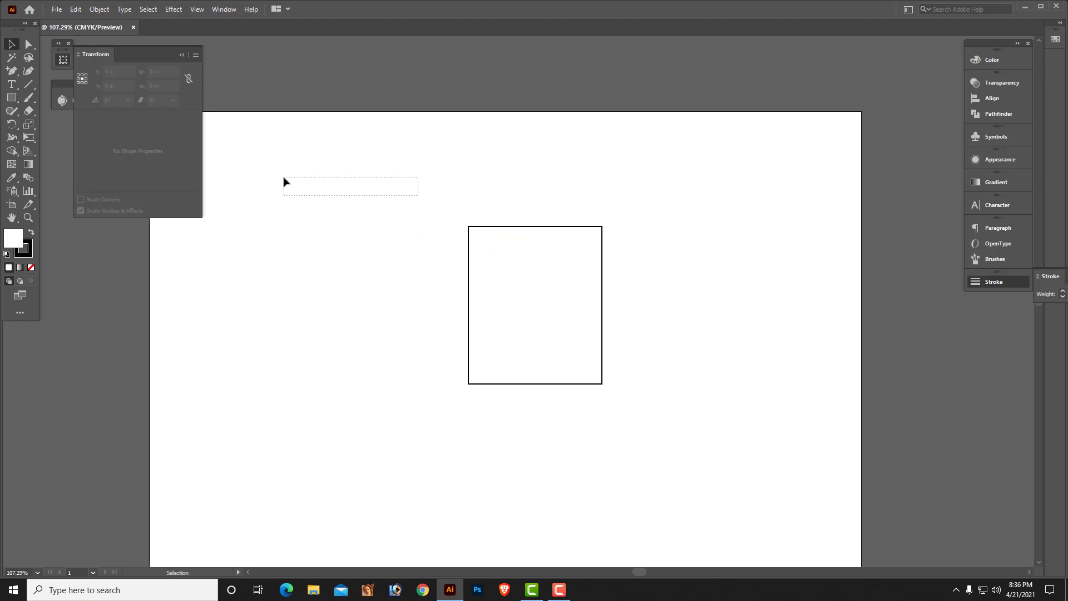
Step: Round the rectangle's upper-left corner and its lower-right corner individually to about 0.5 in each
{"action": "left_click", "coordinate": [29, 44]}
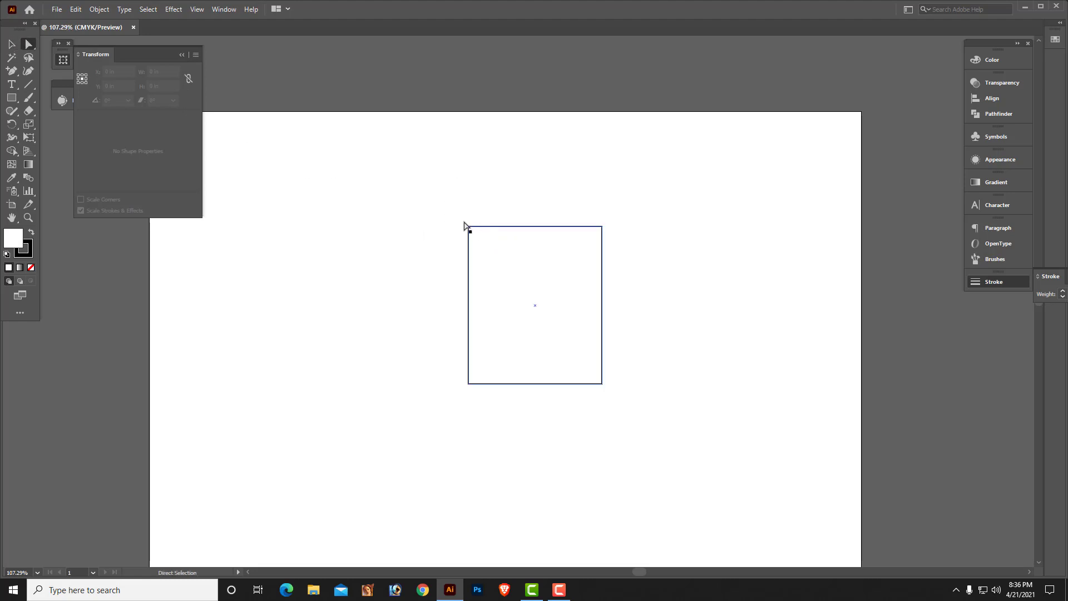
{"action": "left_click_drag", "start_coordinate": [427, 202], "coordinate": [514, 268]}
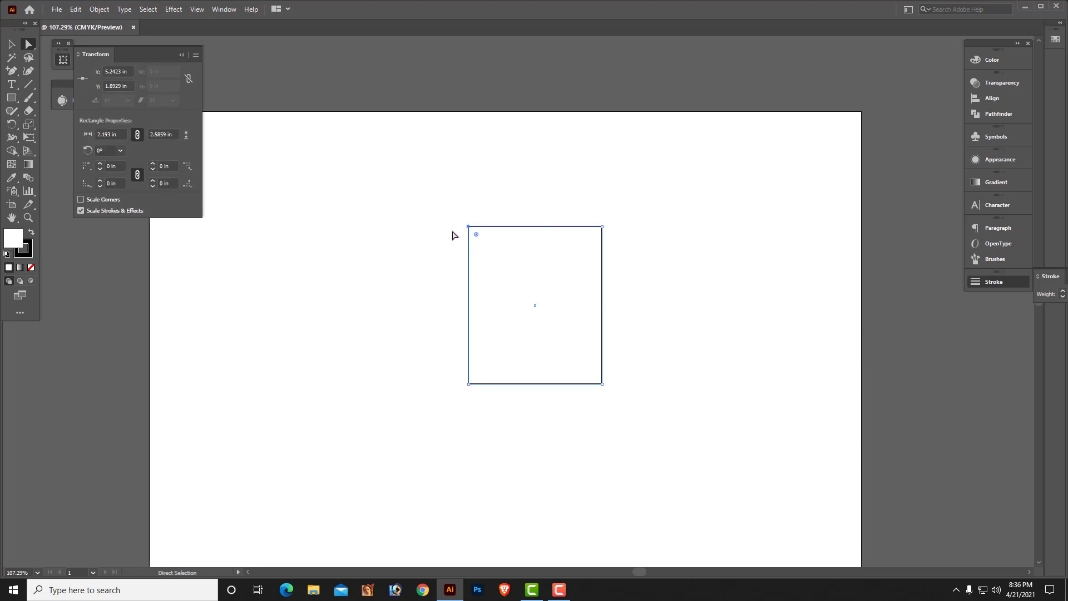
{"action": "left_click_drag", "start_coordinate": [476, 235], "coordinate": [499, 258]}
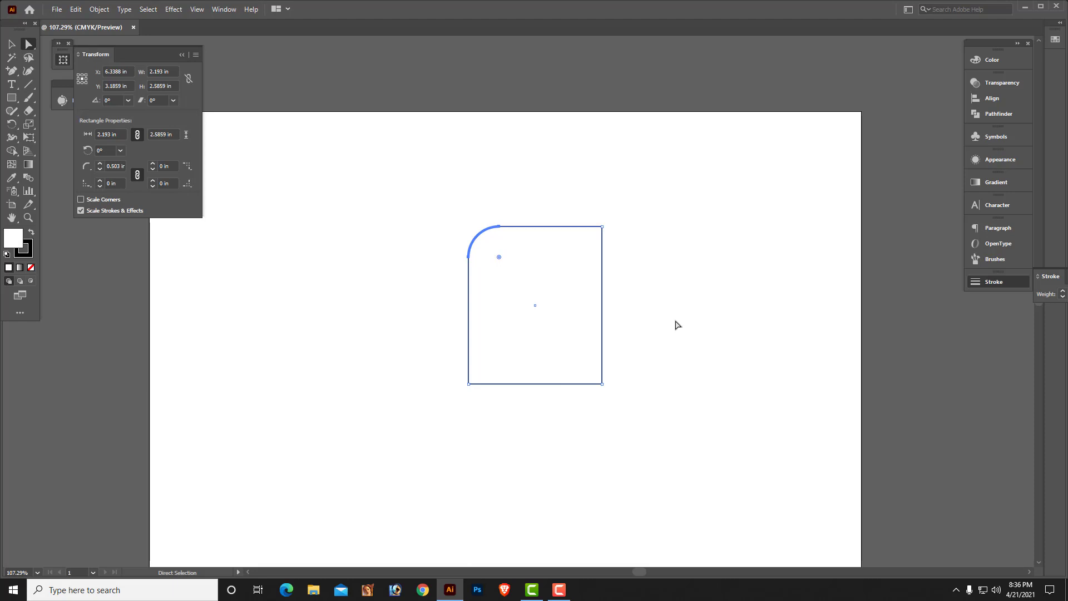
{"action": "left_click_drag", "start_coordinate": [648, 353], "coordinate": [593, 418]}
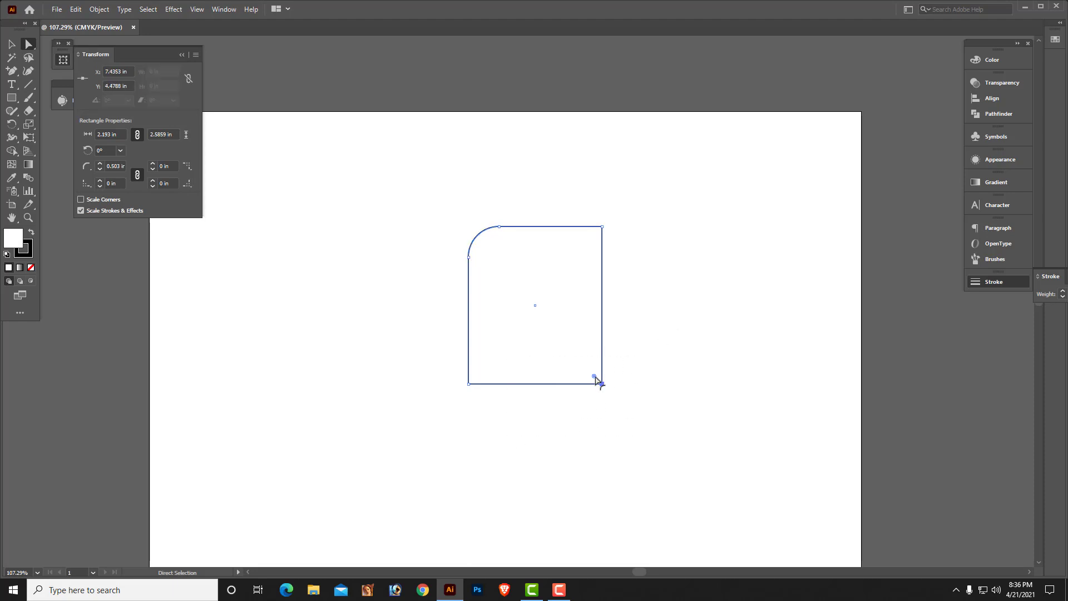
{"action": "left_click_drag", "start_coordinate": [580, 368], "coordinate": [570, 358]}
{"action": "left_click", "coordinate": [646, 496]}
Step: Round the upper-right corner individually to about 0.45 in and the lower-left corner to about 0.42 in
{"action": "left_click_drag", "start_coordinate": [632, 207], "coordinate": [563, 274]}
{"action": "left_click_drag", "start_coordinate": [643, 200], "coordinate": [596, 281]}
{"action": "left_click_drag", "start_coordinate": [442, 332], "coordinate": [562, 455]}
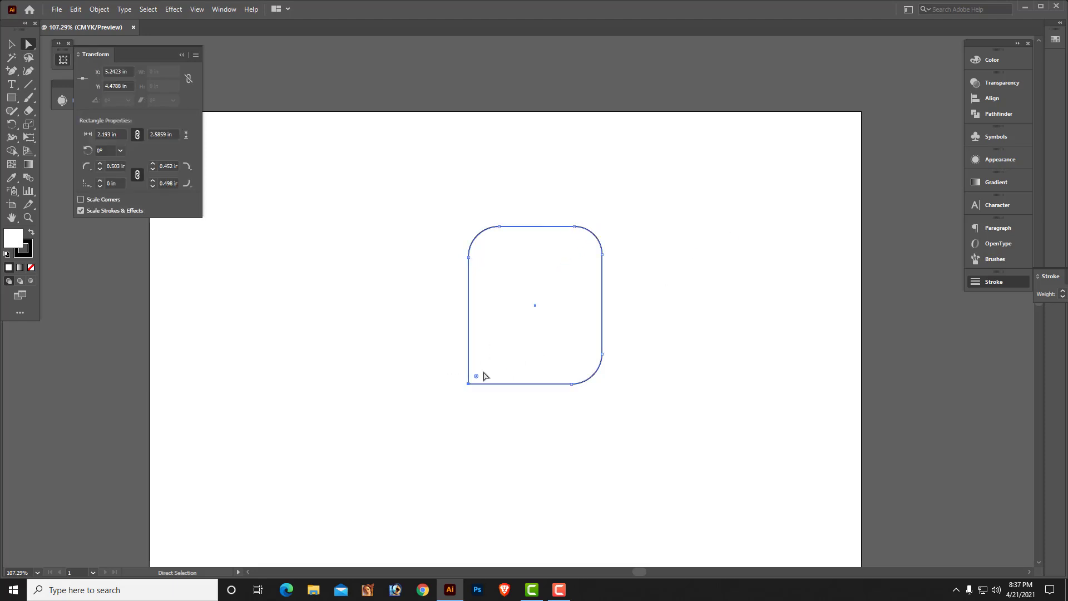
{"action": "left_click_drag", "start_coordinate": [476, 376], "coordinate": [491, 360]}
Step: Select only the shape's straight right edge and move it outward until the shape is about 3.03 in wide
{"action": "left_click_drag", "start_coordinate": [638, 201], "coordinate": [603, 350]}
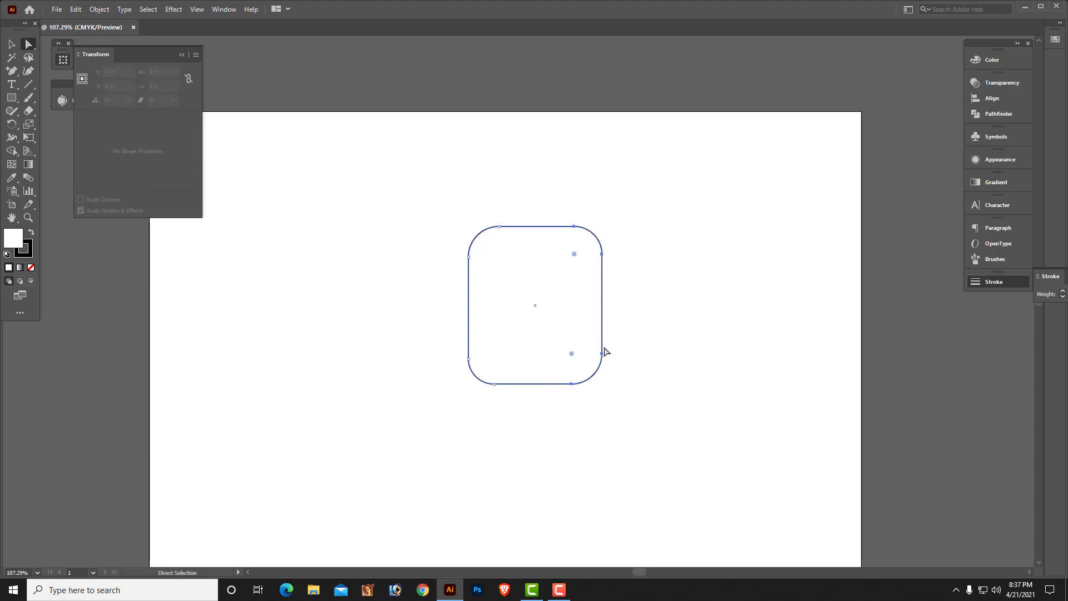
{"action": "left_click_drag", "start_coordinate": [411, 209], "coordinate": [629, 411]}
{"action": "left_click_drag", "start_coordinate": [336, 174], "coordinate": [709, 439]}
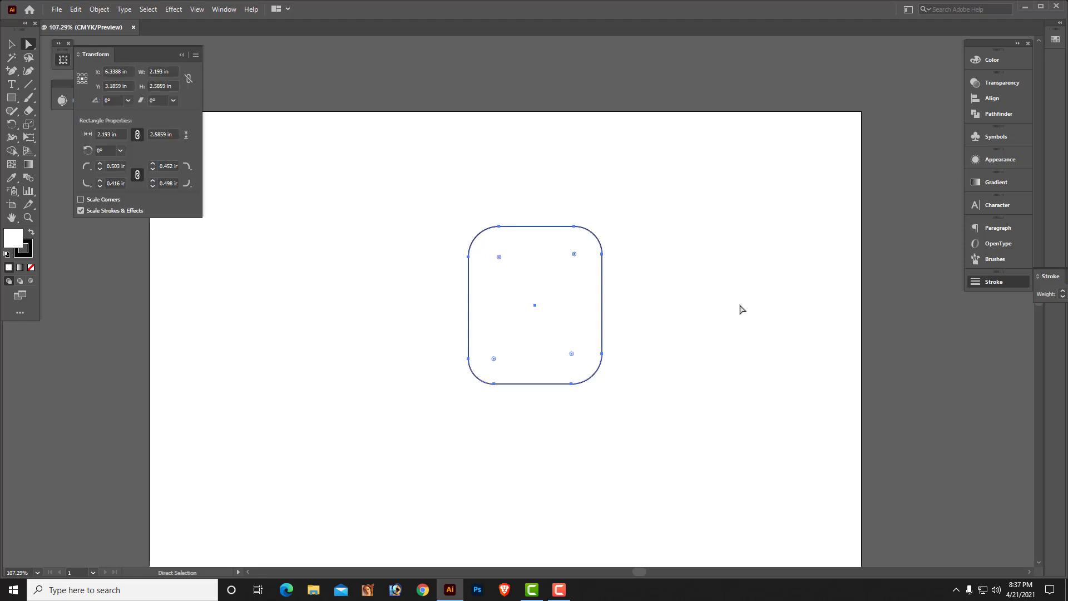
{"action": "left_click", "coordinate": [602, 255]}
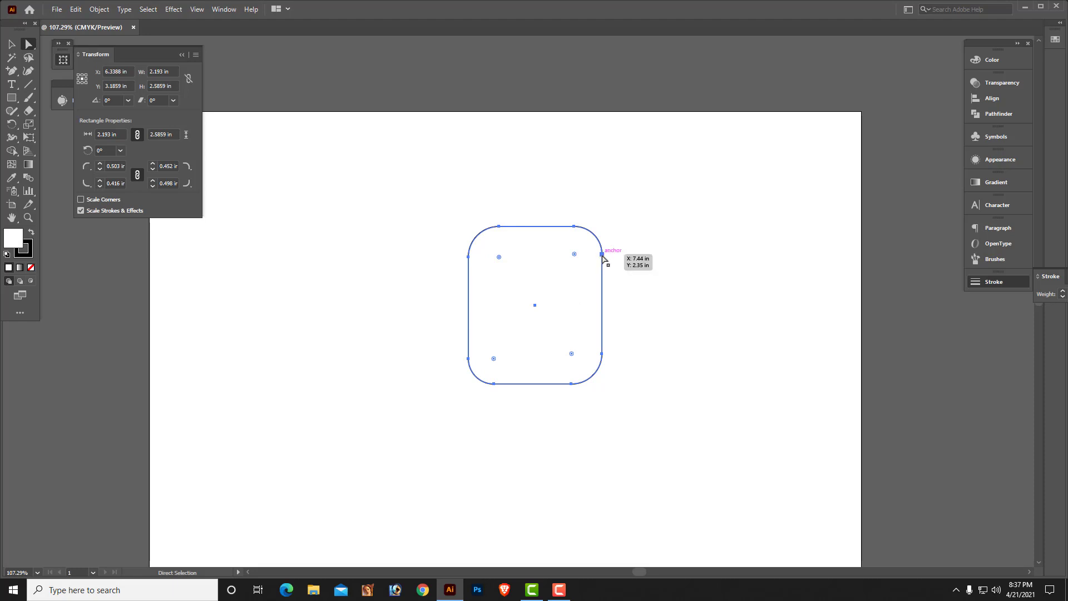
{"action": "left_click_drag", "start_coordinate": [640, 290], "coordinate": [601, 314]}
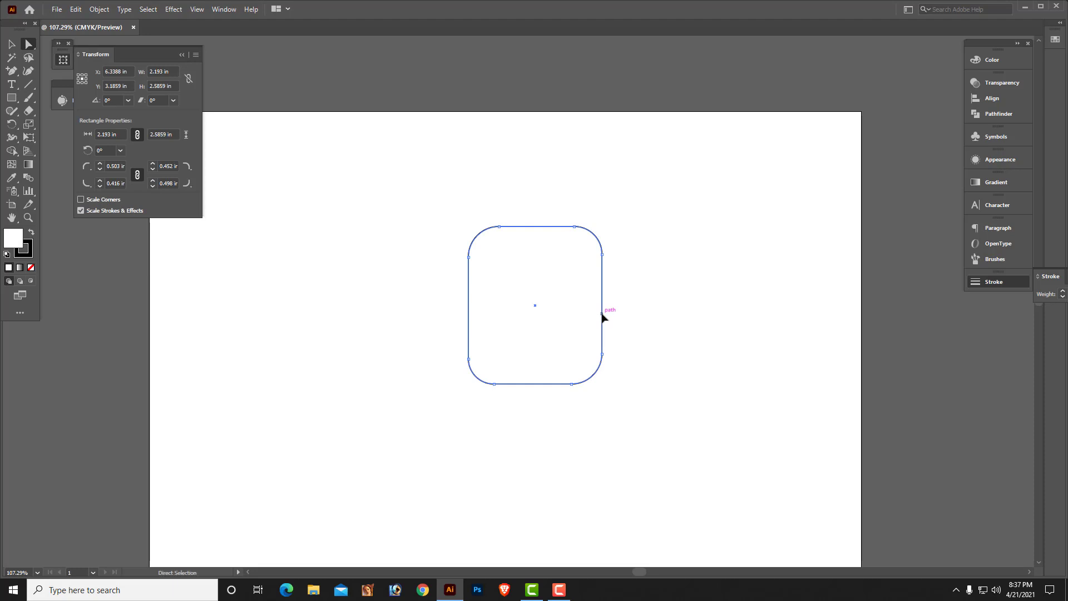
{"action": "left_click_drag", "start_coordinate": [602, 317], "coordinate": [654, 306]}
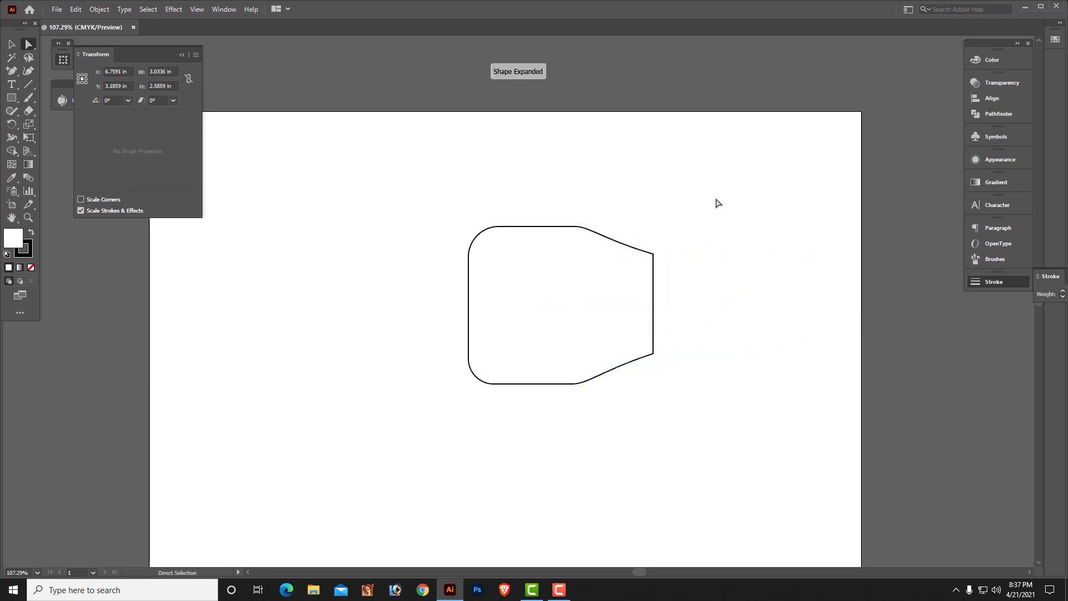
Step: Select the two end points of the right edge and nudge them outward until the shape is about 4.42 in wide
{"action": "left_click_drag", "start_coordinate": [716, 193], "coordinate": [634, 404]}
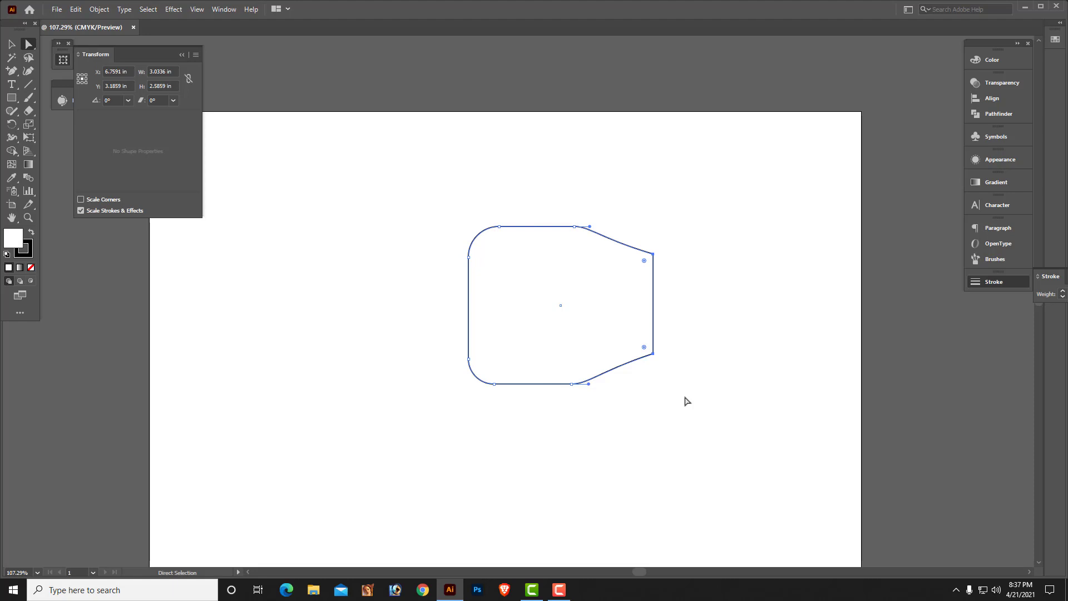
{"action": "key", "text": "shift+Right"}
{"action": "key", "text": "shift+Right"}
{"action": "key", "text": "shift+Right"}
{"action": "key", "text": "shift+Right"}
{"action": "key", "text": "shift+Right"}
{"action": "key", "text": "shift+Right"}
{"action": "key", "text": "shift+Right"}
{"action": "key", "text": "shift+Right"}
{"action": "key", "text": "shift+Right"}
{"action": "key", "text": "shift+Right"}
{"action": "key", "text": "shift+Right"}
{"action": "key", "text": "shift+Right"}
{"action": "key", "text": "shift+Right"}
{"action": "key", "text": "shift+Right"}
{"action": "key", "text": "shift+Right"}
{"action": "key", "text": "shift+Right"}
{"action": "key", "text": "shift+Right"}
{"action": "key", "text": "shift+Right"}
{"action": "key", "text": "shift+Right"}
{"action": "key", "text": "shift+Right"}
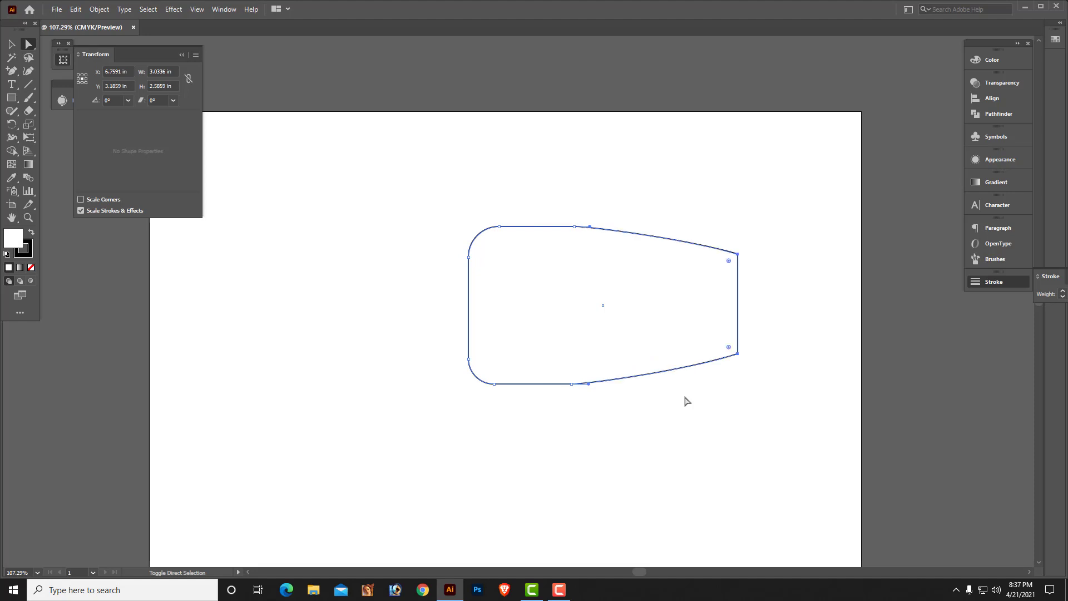
Step: Nudge the right edge inward in large increments to just inside the ends of the straight upper and lower edges
{"action": "key", "text": "shift+Left"}
{"action": "key", "text": "shift+Left"}
{"action": "key", "text": "shift+Left"}
{"action": "key", "text": "shift+Left"}
{"action": "key", "text": "shift+Left"}
{"action": "key", "text": "shift+Left"}
{"action": "key", "text": "shift+Left"}
{"action": "key", "text": "shift+Left"}
{"action": "key", "text": "shift+Left"}
{"action": "key", "text": "shift+Left"}
{"action": "key", "text": "shift+Left"}
{"action": "key", "text": "shift+Left"}
{"action": "key", "text": "shift+Left"}
{"action": "key", "text": "shift+Left"}
{"action": "key", "text": "shift+Left"}
{"action": "key", "text": "shift+Left"}
{"action": "key", "text": "shift+Left"}
{"action": "key", "text": "shift+Left"}
{"action": "key", "text": "shift+Left"}
{"action": "key", "text": "shift+Left"}
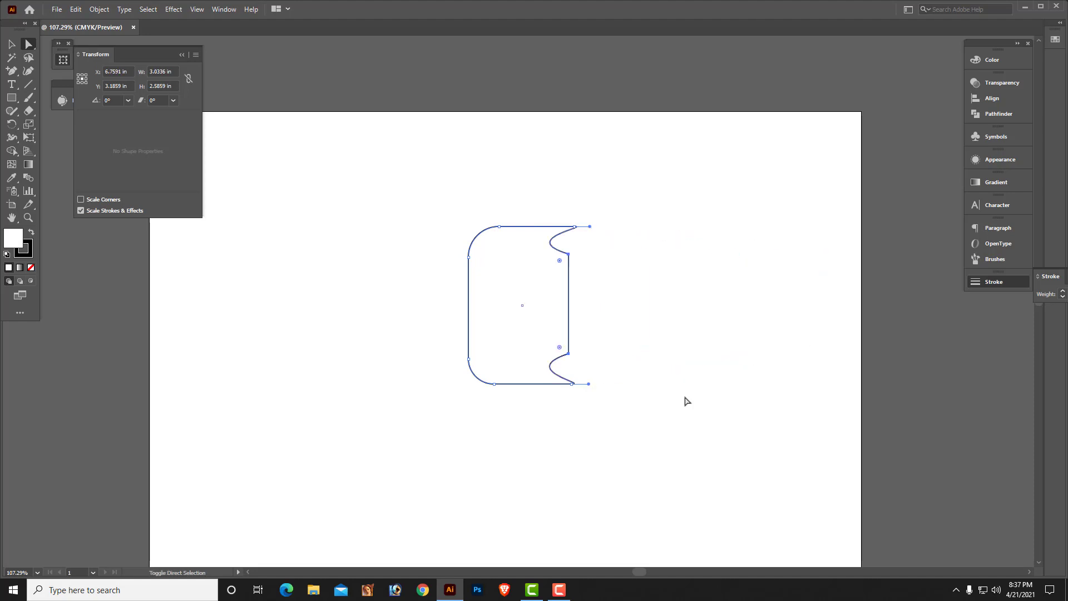
Step: Extend the right edge outward again in large increments until the shape is about 4.42 in wide
{"action": "key", "text": "shift+Right"}
{"action": "key", "text": "shift+Right"}
{"action": "key", "text": "shift+Right"}
{"action": "key", "text": "shift+Right"}
{"action": "key", "text": "shift+Right"}
{"action": "key", "text": "shift+Right"}
{"action": "key", "text": "shift+Right"}
{"action": "key", "text": "shift+Right"}
{"action": "key", "text": "shift+Right"}
{"action": "key", "text": "shift+Right"}
{"action": "key", "text": "shift+Right"}
{"action": "key", "text": "shift+Right"}
{"action": "key", "text": "shift+Right"}
{"action": "key", "text": "shift+Right"}
{"action": "key", "text": "shift+Right"}
{"action": "key", "text": "shift+Right"}
{"action": "key", "text": "shift+Right"}
{"action": "key", "text": "shift+Right"}
{"action": "key", "text": "shift+Right"}
{"action": "key", "text": "shift+Right"}
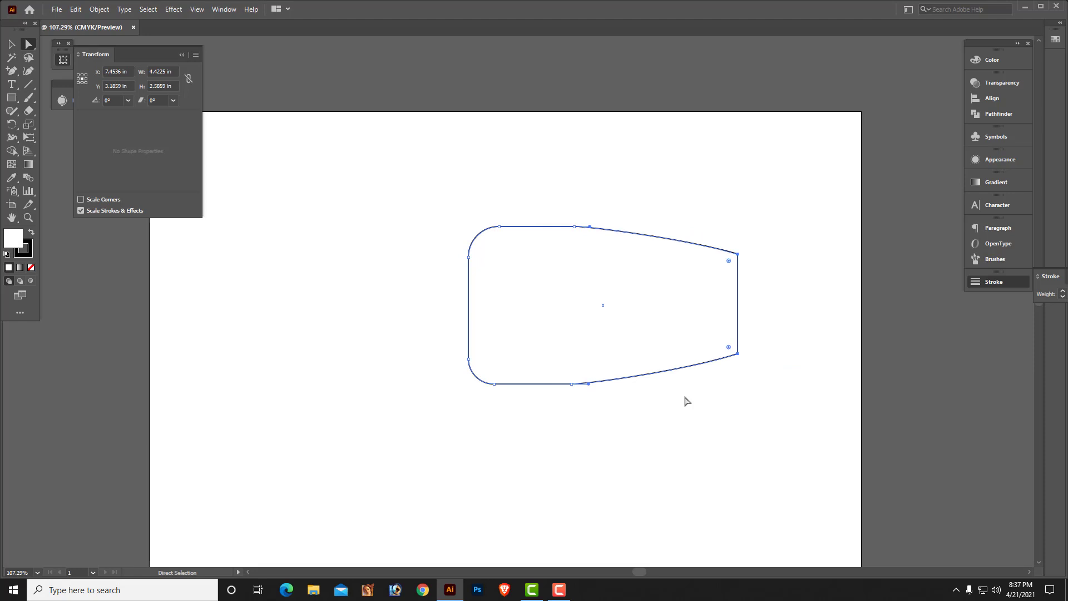
Step: Nudge the right edge far inward in large increments, close to the shape's left edge
{"action": "key", "text": "shift+Left"}
{"action": "key", "text": "shift+Left"}
{"action": "key", "text": "shift+Left"}
{"action": "key", "text": "shift+Left"}
{"action": "key", "text": "shift+Left"}
{"action": "key", "text": "shift+Left"}
{"action": "key", "text": "shift+Left"}
{"action": "key", "text": "shift+Left"}
{"action": "key", "text": "shift+Left"}
{"action": "key", "text": "shift+Left"}
{"action": "key", "text": "shift+Left"}
{"action": "key", "text": "shift+Left"}
{"action": "key", "text": "shift+Left"}
{"action": "key", "text": "shift+Left"}
{"action": "key", "text": "shift+Left"}
{"action": "key", "text": "shift+Left"}
{"action": "key", "text": "shift+Left"}
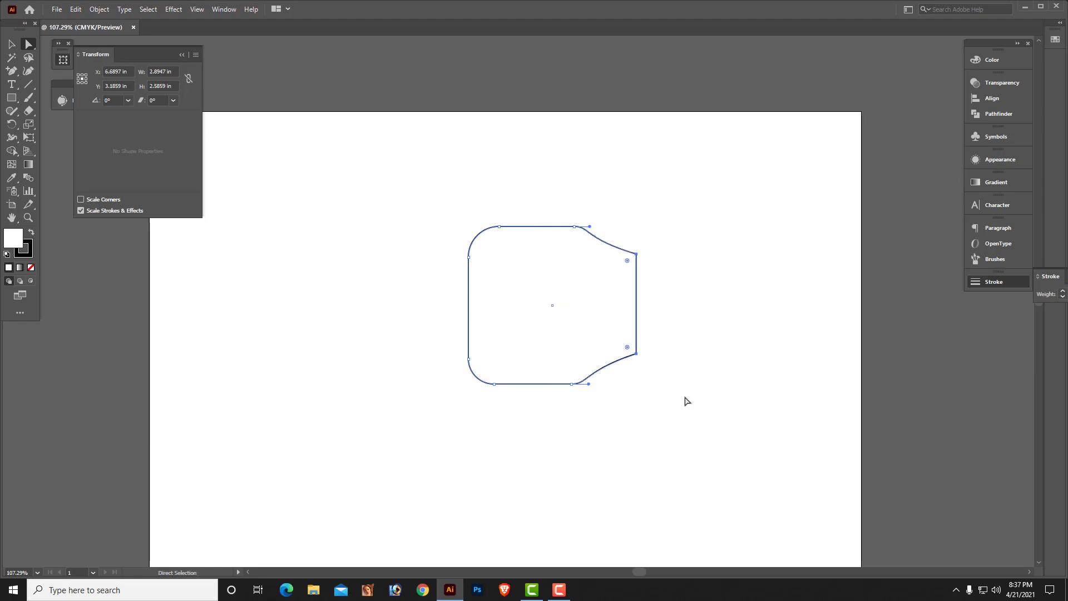
{"action": "key", "text": "shift+Left"}
{"action": "key", "text": "shift+Left"}
{"action": "key", "text": "shift+Left"}
{"action": "key", "text": "shift+Left"}
{"action": "key", "text": "shift+Left"}
{"action": "key", "text": "shift+Left"}
{"action": "key", "text": "shift+Left"}
{"action": "key", "text": "shift+Left"}
{"action": "key", "text": "shift+Left"}
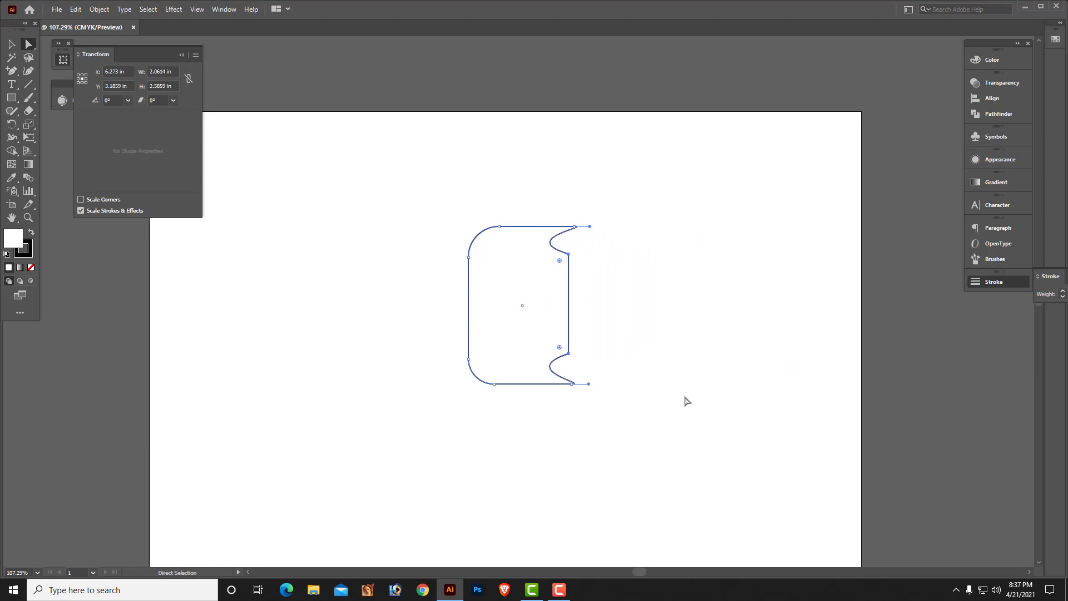
{"action": "key", "text": "shift+Left"}
{"action": "key", "text": "shift+Left"}
{"action": "key", "text": "shift+Left"}
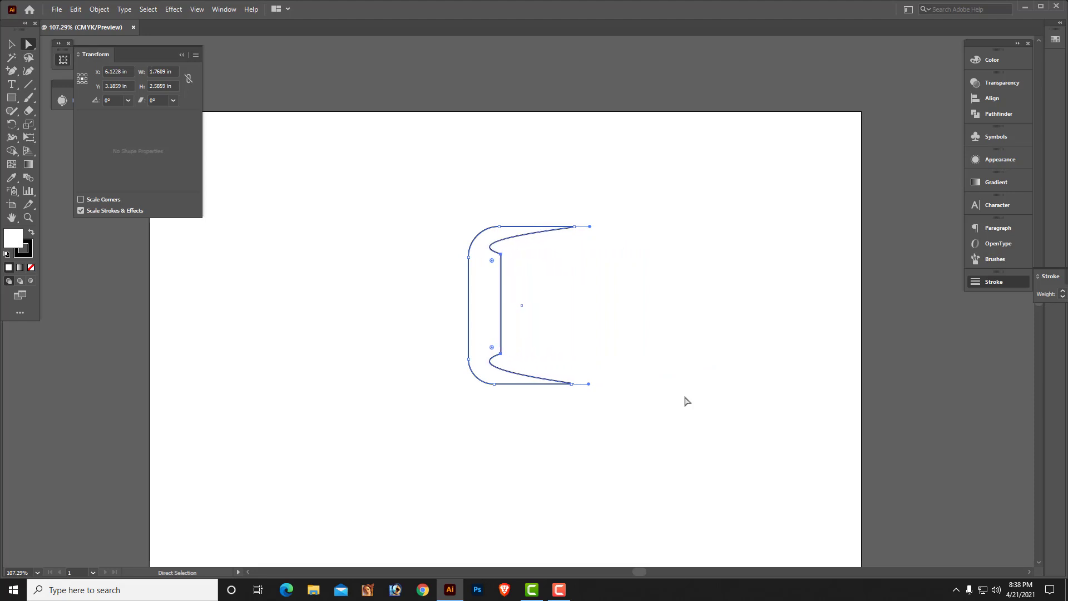
Step: Nudge the right edge back outward in large increments until the shape is about 1.78 in wide
{"action": "key", "text": "shift+Right"}
{"action": "key", "text": "shift+Right"}
{"action": "key", "text": "shift+Right"}
{"action": "key", "text": "shift+Right"}
{"action": "key", "text": "shift+Right"}
{"action": "key", "text": "shift+Right"}
{"action": "key", "text": "shift+Right"}
{"action": "key", "text": "shift+Right"}
{"action": "key", "text": "shift+Right"}
{"action": "key", "text": "shift+Right"}
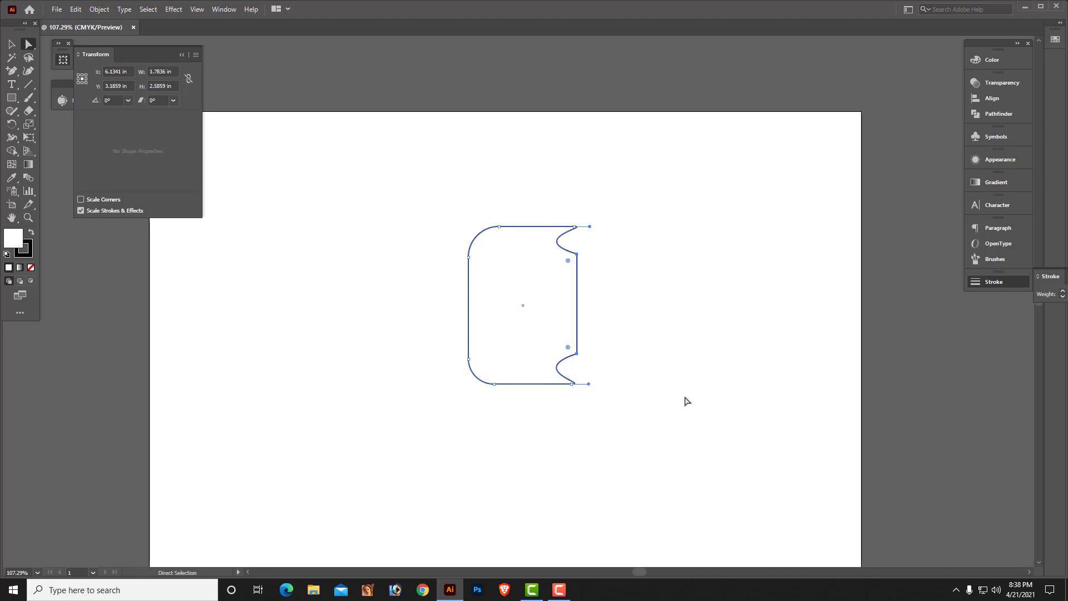
Step: Select the whole distorted shape and delete it from the artboard
{"action": "left_click", "coordinate": [616, 292]}
{"action": "left_click_drag", "start_coordinate": [623, 186], "coordinate": [475, 420]}
{"action": "left_click", "coordinate": [13, 44]}
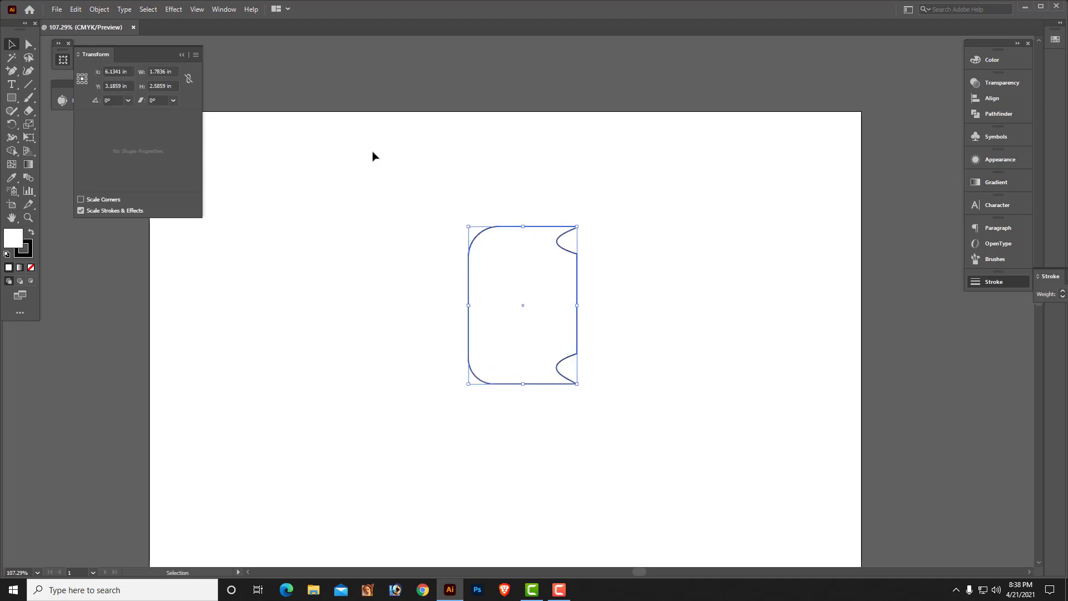
{"action": "key", "text": "Delete"}
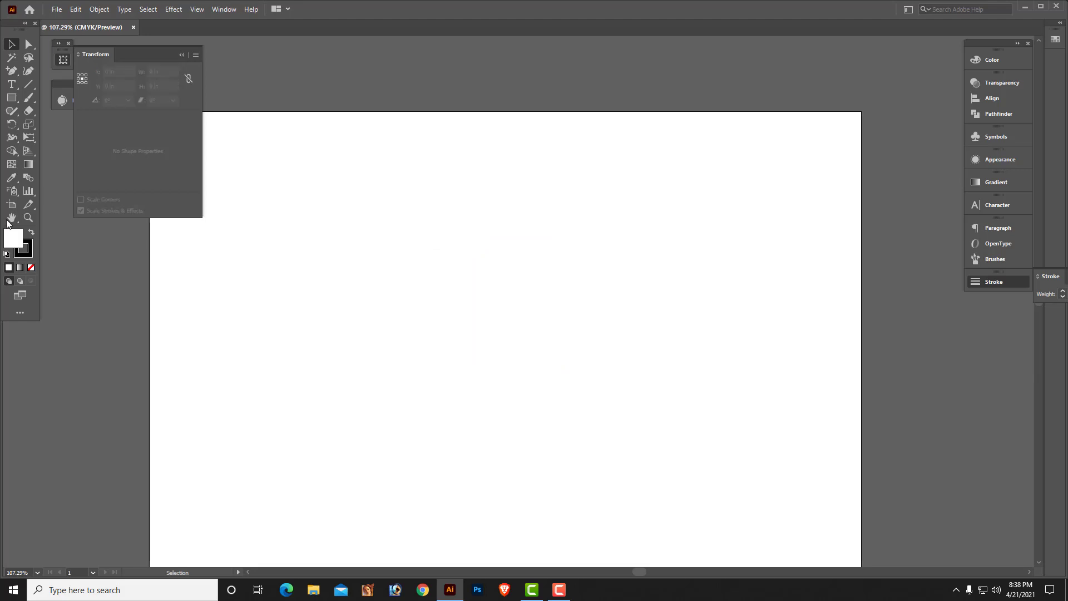
Step: Draw a square with sides of about 2.76 in on the empty artboard and switch to the Selection tool
{"action": "left_click", "coordinate": [18, 101]}
{"action": "left_click_drag", "start_coordinate": [376, 236], "coordinate": [544, 404]}
{"action": "left_click", "coordinate": [10, 44]}
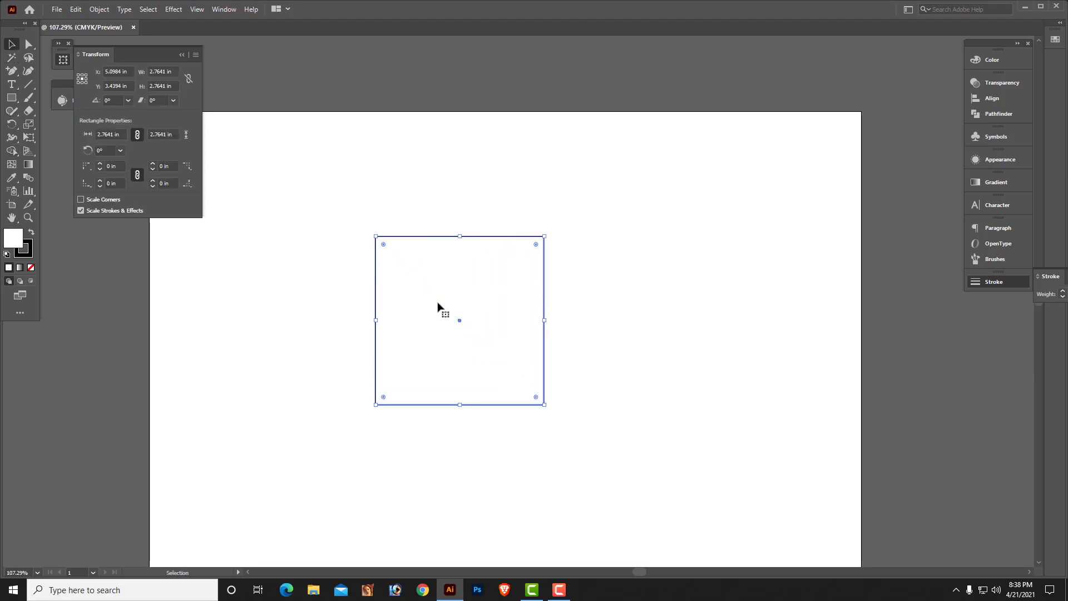
Step: Move the whole square up and to the right, placing its centre at about X 6.15 in
{"action": "left_click_drag", "start_coordinate": [460, 323], "coordinate": [524, 306]}
{"action": "left_click", "coordinate": [640, 311]}
{"action": "left_click", "coordinate": [594, 353]}
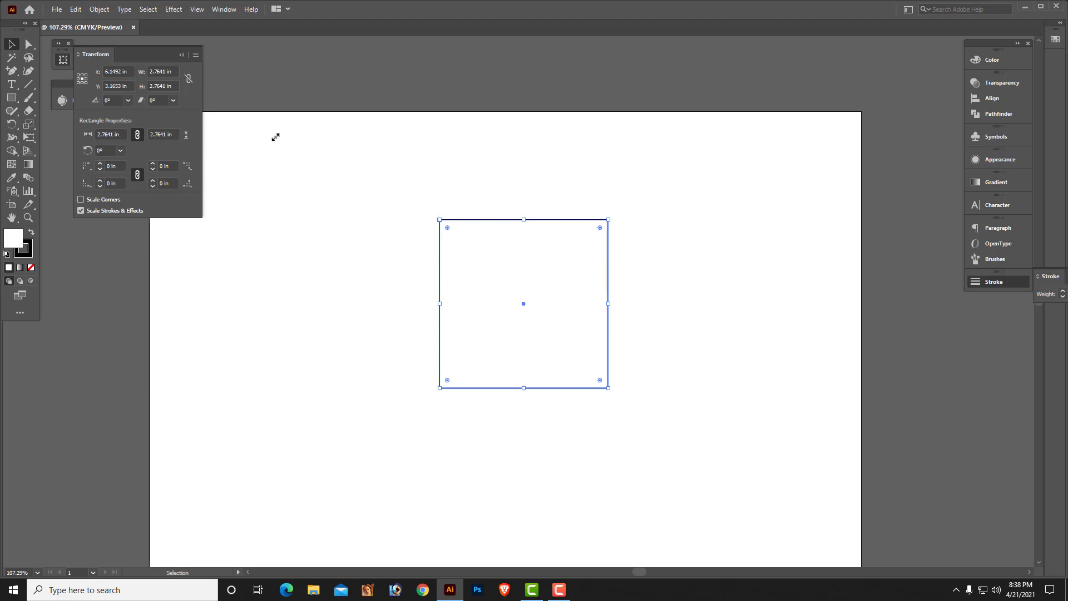
Step: Add an anchor point on both vertical sides of the square, about a quarter of the way down
{"action": "left_click", "coordinate": [13, 72]}
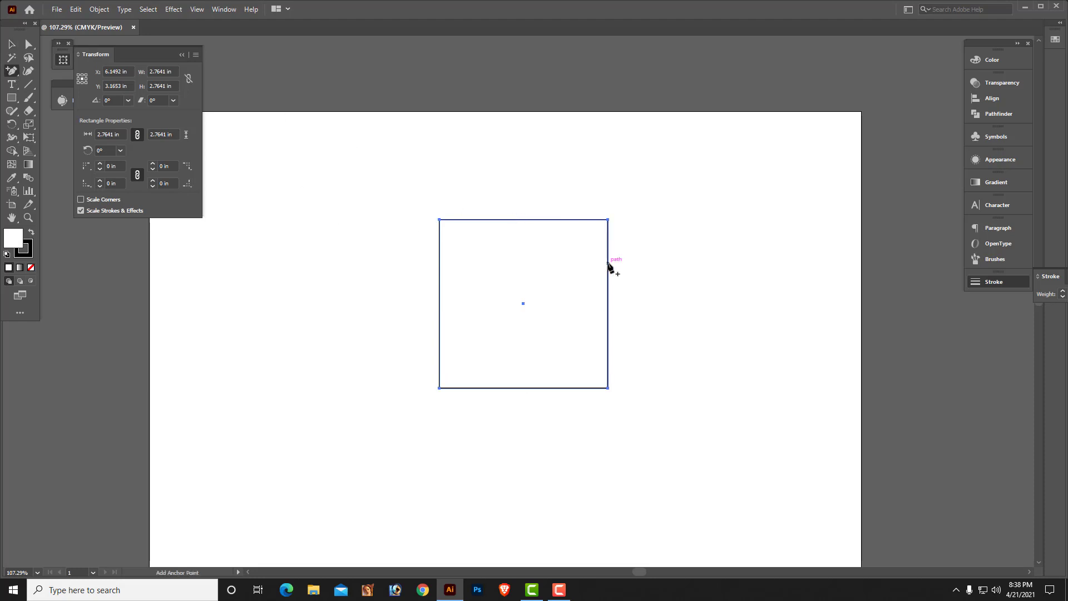
{"action": "left_click", "coordinate": [608, 264]}
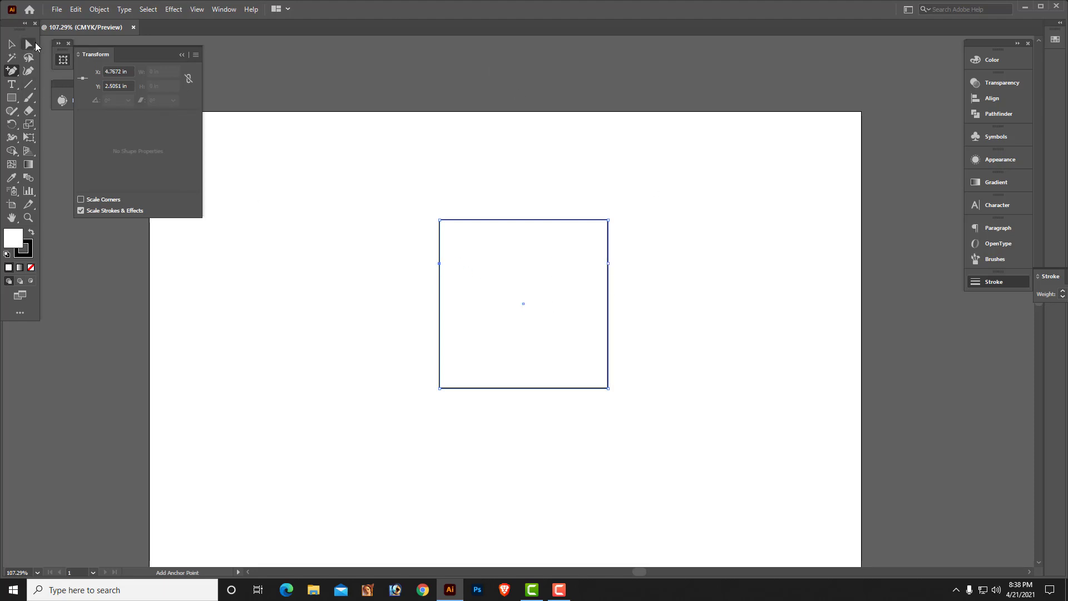
Step: Select only the square's top edge points with Direct Selection and shift them about 0.7 in to the right
{"action": "left_click", "coordinate": [33, 44]}
{"action": "left_click_drag", "start_coordinate": [381, 205], "coordinate": [676, 239]}
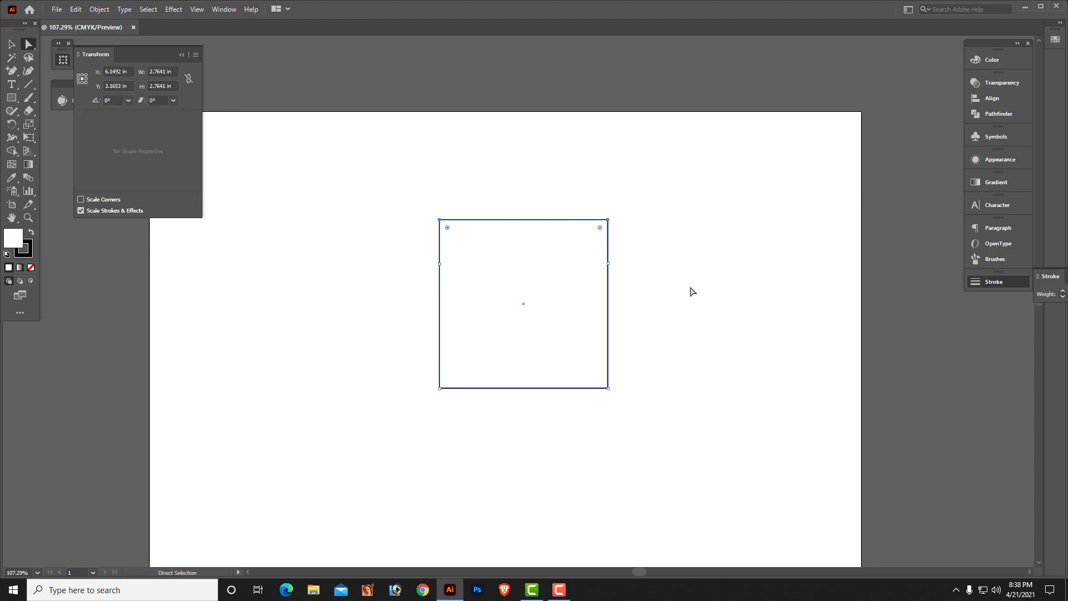
{"action": "left_click_drag", "start_coordinate": [660, 189], "coordinate": [373, 317]}
{"action": "left_click_drag", "start_coordinate": [401, 214], "coordinate": [624, 239]}
{"action": "left_click_drag", "start_coordinate": [562, 221], "coordinate": [617, 228]}
{"action": "left_click", "coordinate": [711, 431]}
{"action": "left_click_drag", "start_coordinate": [735, 190], "coordinate": [405, 436]}
{"action": "left_click", "coordinate": [603, 438]}
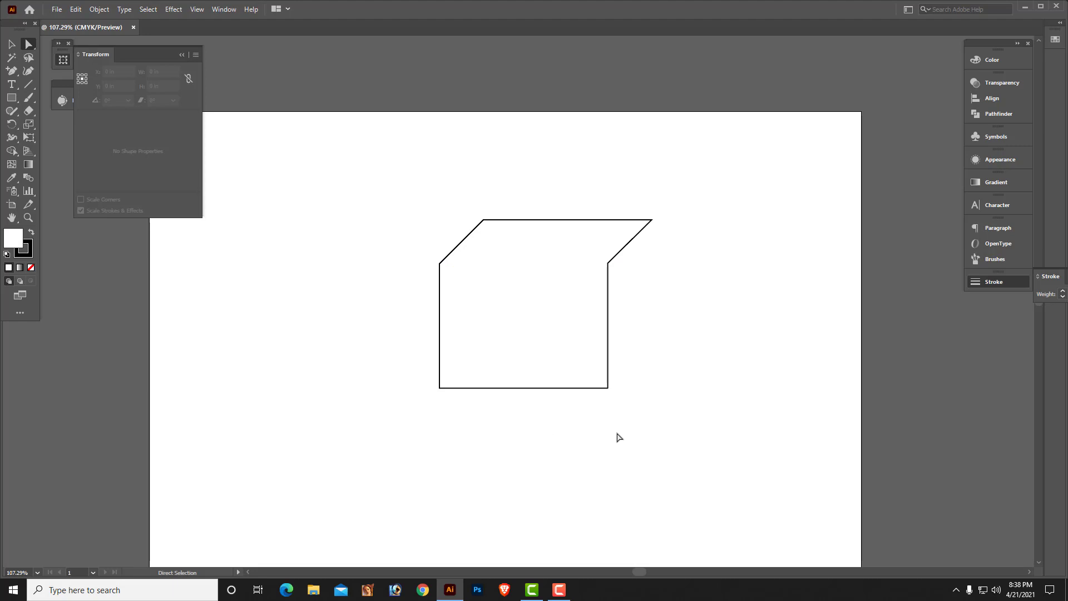
Step: Add an anchor point near the lower end of both vertical sides of the shape
{"action": "key", "text": "plus"}
{"action": "left_click", "coordinate": [608, 360]}
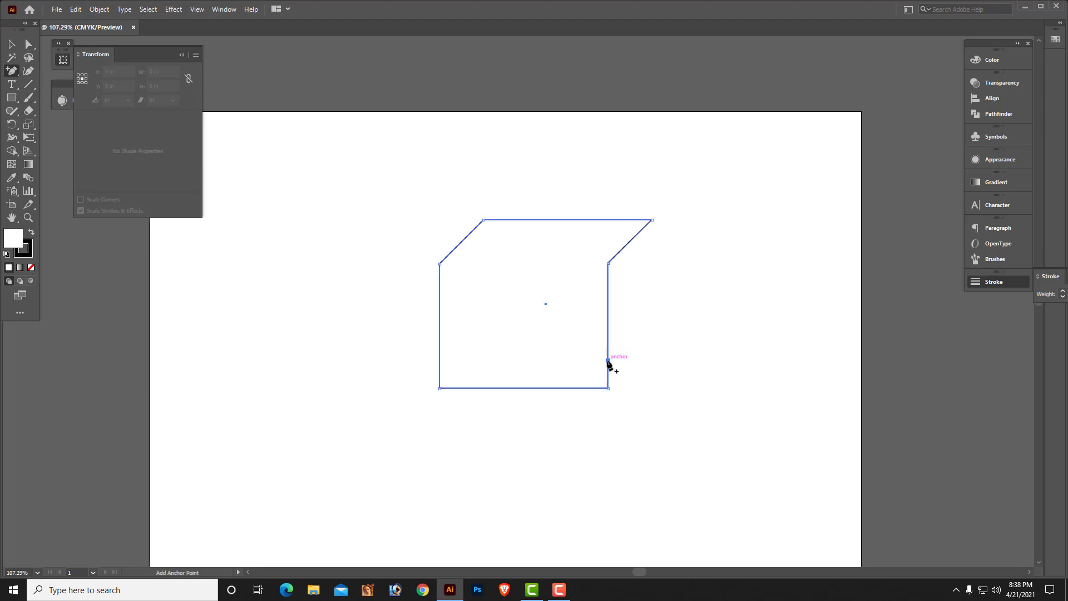
{"action": "left_click", "coordinate": [440, 364]}
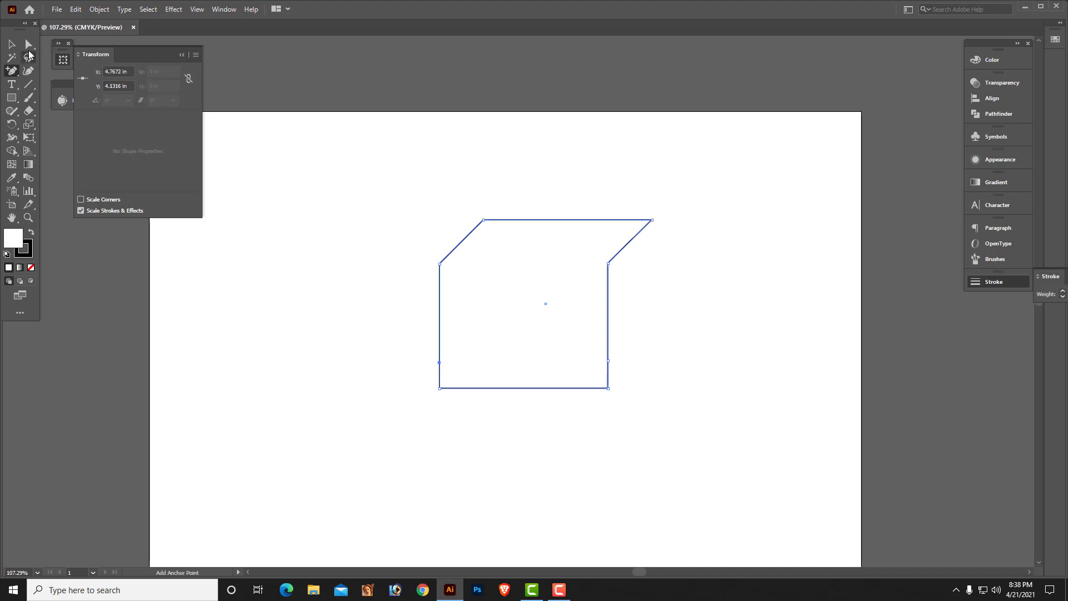
Step: Select only the bottom edge points and move them to the right and slightly down, widening the shape to about 3.97 in
{"action": "key", "text": "a"}
{"action": "left_click_drag", "start_coordinate": [681, 406], "coordinate": [340, 380]}
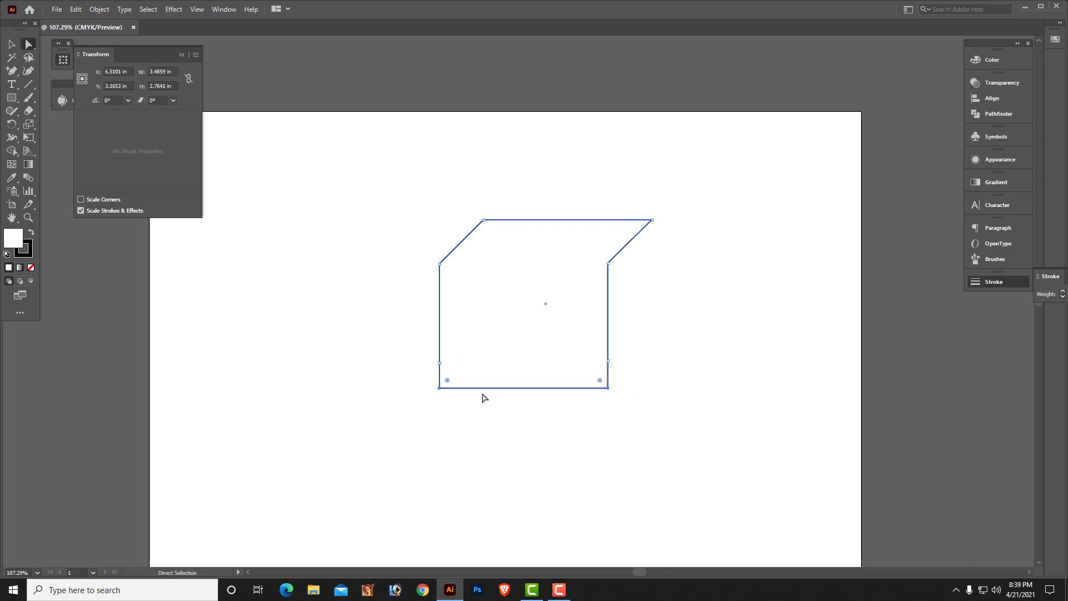
{"action": "left_click_drag", "start_coordinate": [486, 392], "coordinate": [562, 408]}
{"action": "left_click", "coordinate": [778, 310]}
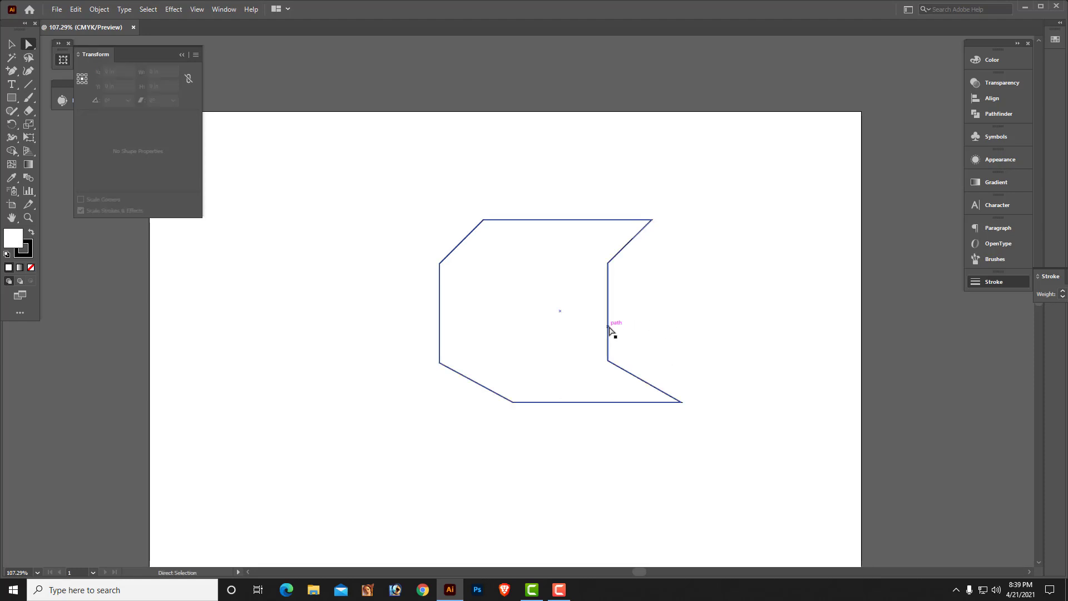
Step: Pull the right vertical segment far inward and move the left vertical segment slightly inward and up
{"action": "left_click_drag", "start_coordinate": [609, 330], "coordinate": [527, 329]}
{"action": "left_click", "coordinate": [645, 314]}
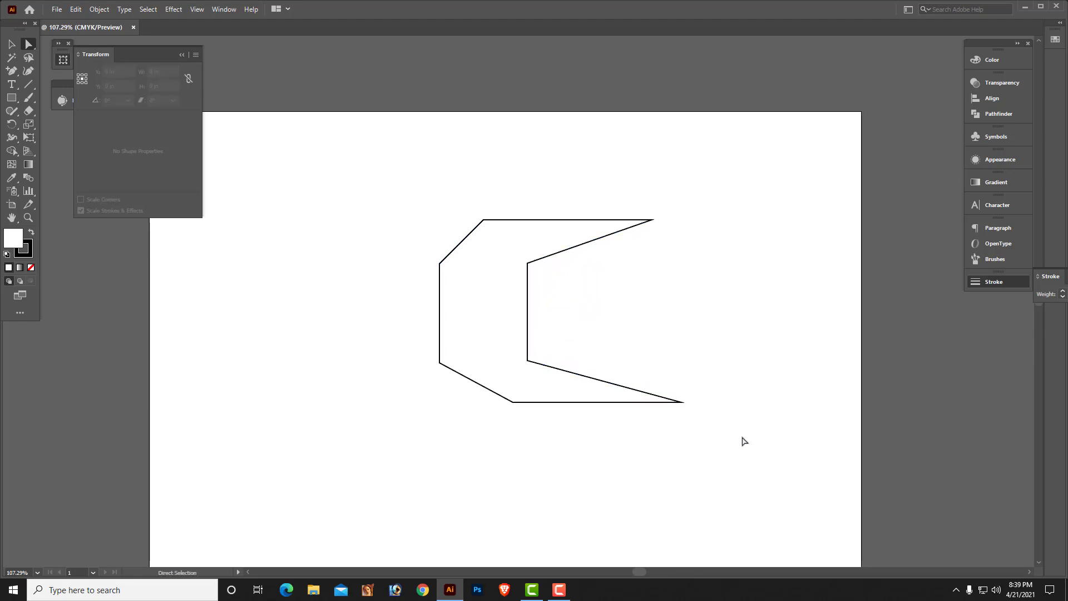
{"action": "left_click_drag", "start_coordinate": [412, 245], "coordinate": [443, 373]}
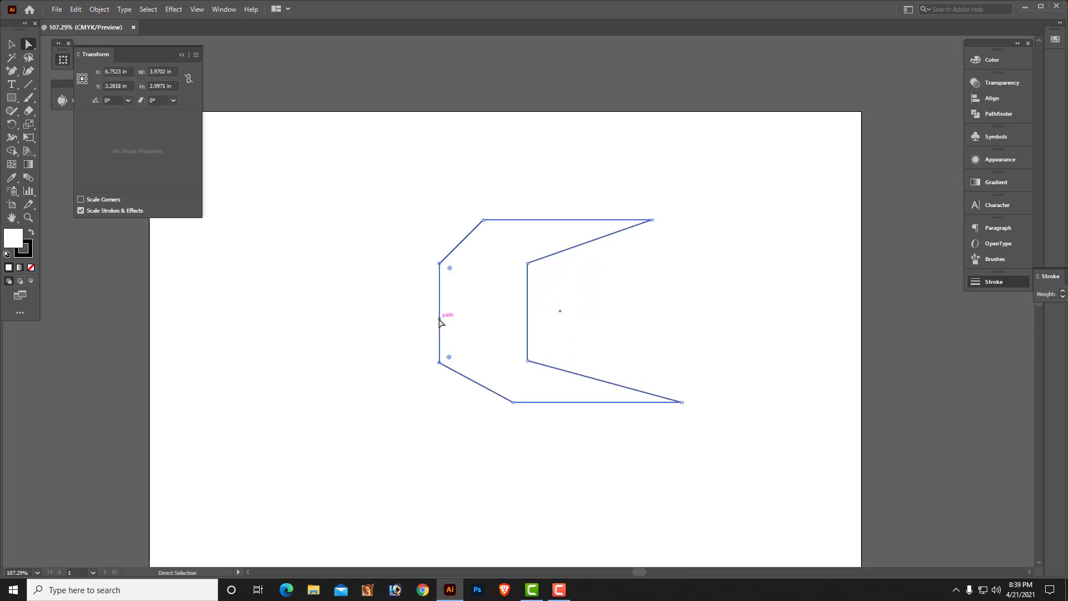
{"action": "mouse_move", "coordinate": [440, 317]}
{"action": "left_mouse_down"}
{"action": "mouse_move", "coordinate": [481, 319]}
{"action": "mouse_move", "coordinate": [380, 315]}
{"action": "mouse_move", "coordinate": [449, 315]}
{"action": "left_mouse_up"}
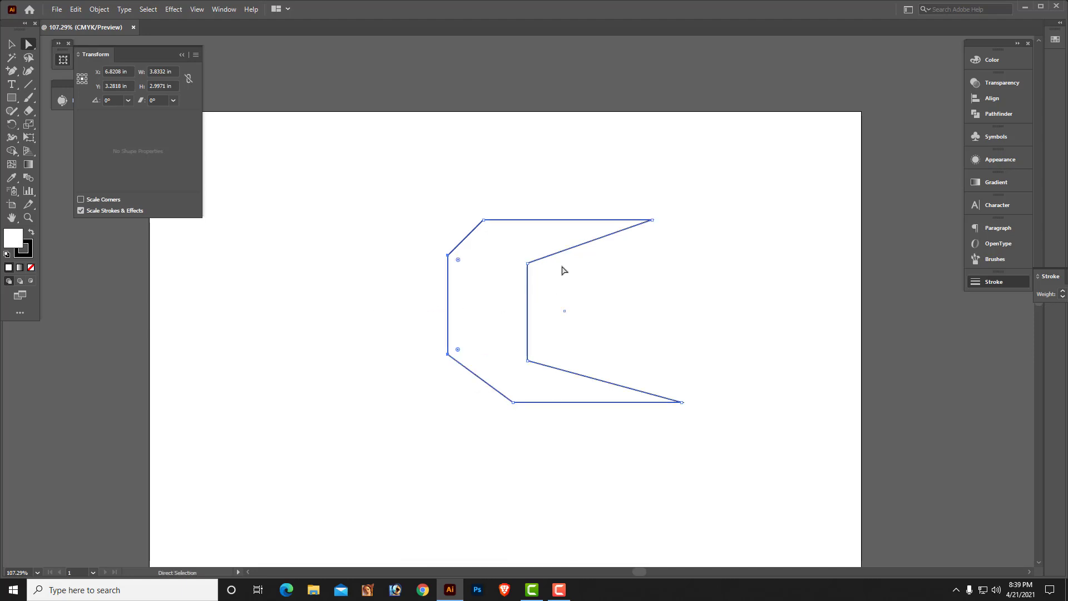
Step: Spread both vertical segments outward and down and raise the bottom edge, forming an arch about 5.6 in wide
{"action": "left_click_drag", "start_coordinate": [530, 322], "coordinate": [750, 395]}
{"action": "left_click_drag", "start_coordinate": [395, 268], "coordinate": [459, 317]}
{"action": "left_click_drag", "start_coordinate": [411, 243], "coordinate": [410, 431]}
{"action": "left_click_drag", "start_coordinate": [561, 403], "coordinate": [543, 351]}
{"action": "left_click_drag", "start_coordinate": [549, 350], "coordinate": [550, 350]}
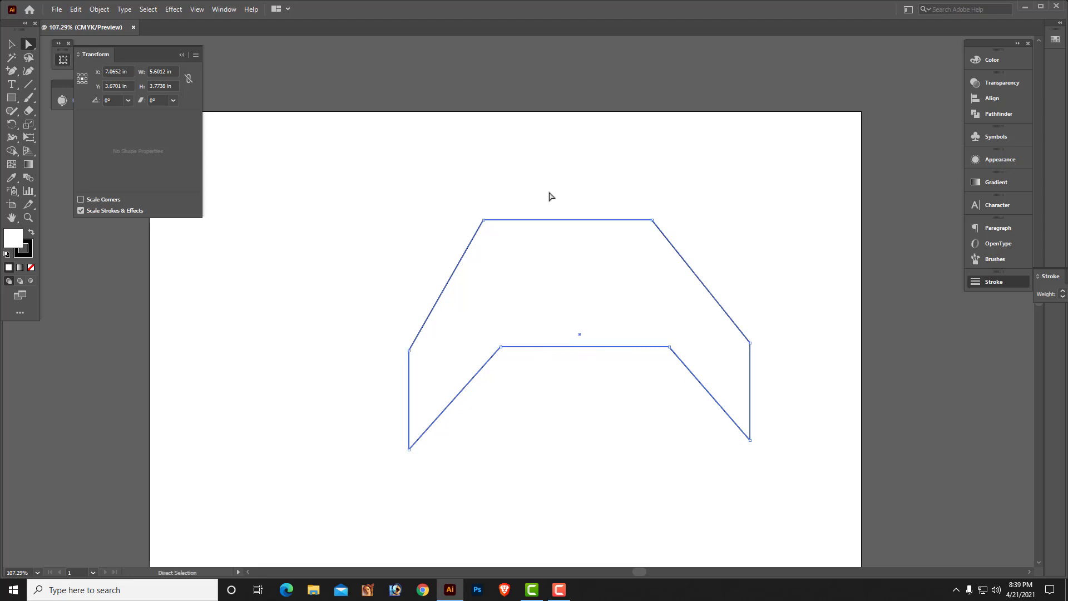
Step: Raise the arch's top edge until the shape is about 4.26 in tall, and raise its inner horizontal edge
{"action": "left_click_drag", "start_coordinate": [532, 162], "coordinate": [587, 194]}
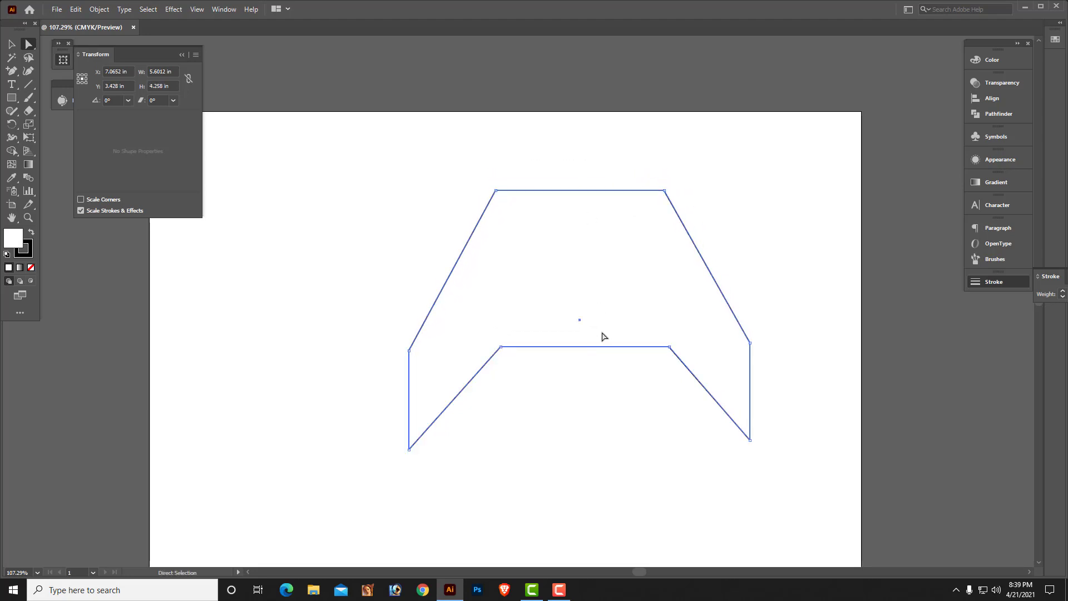
{"action": "left_click_drag", "start_coordinate": [603, 346], "coordinate": [610, 290]}
{"action": "left_click", "coordinate": [381, 410]}
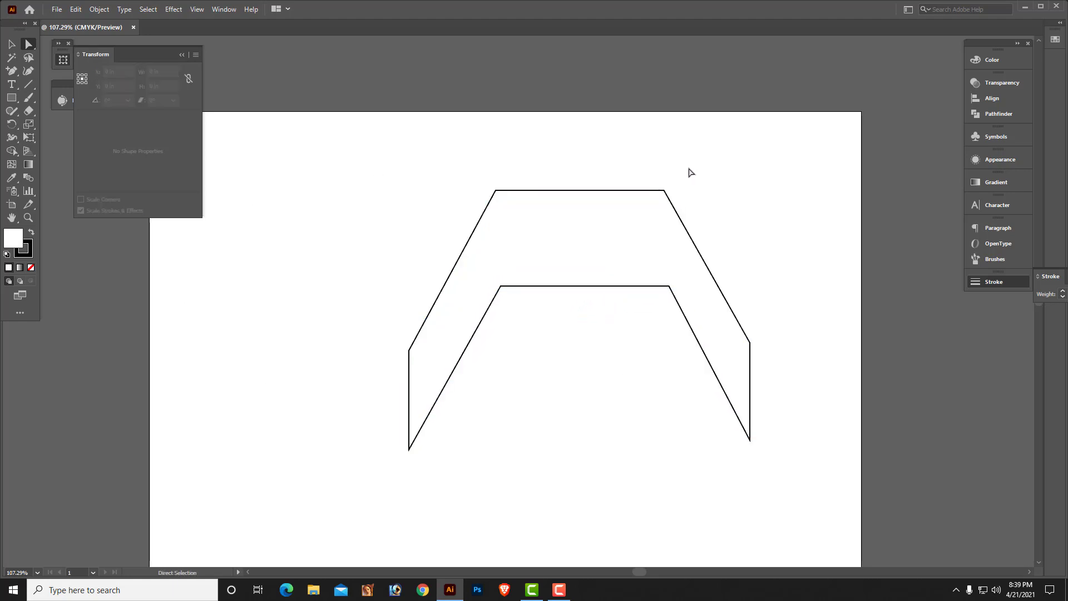
Step: Round the arch's two top outer corners and the corners at the end of its right leg
{"action": "left_click_drag", "start_coordinate": [386, 151], "coordinate": [790, 229]}
{"action": "left_click_drag", "start_coordinate": [663, 205], "coordinate": [645, 251]}
{"action": "left_click_drag", "start_coordinate": [777, 328], "coordinate": [724, 468]}
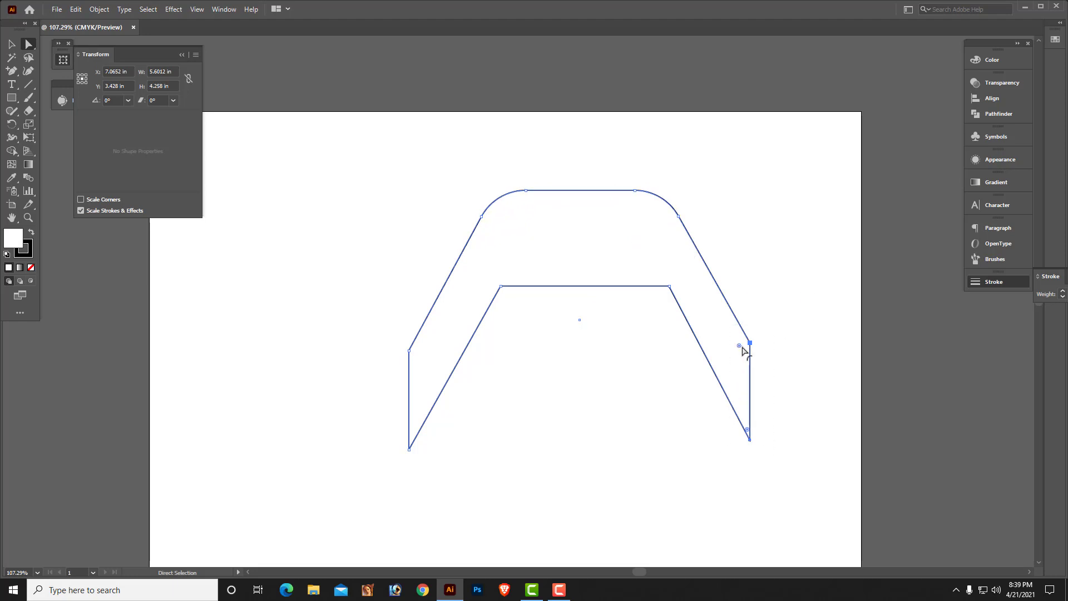
{"action": "mouse_move", "coordinate": [740, 347]}
{"action": "left_mouse_down"}
{"action": "mouse_move", "coordinate": [730, 326]}
{"action": "mouse_move", "coordinate": [738, 347]}
{"action": "mouse_move", "coordinate": [733, 335]}
{"action": "left_mouse_up"}
Step: Select the two end points of the arch's left leg and round them into a semicircular end
{"action": "left_click_drag", "start_coordinate": [369, 359], "coordinate": [509, 465]}
{"action": "left_click_drag", "start_coordinate": [379, 331], "coordinate": [489, 517]}
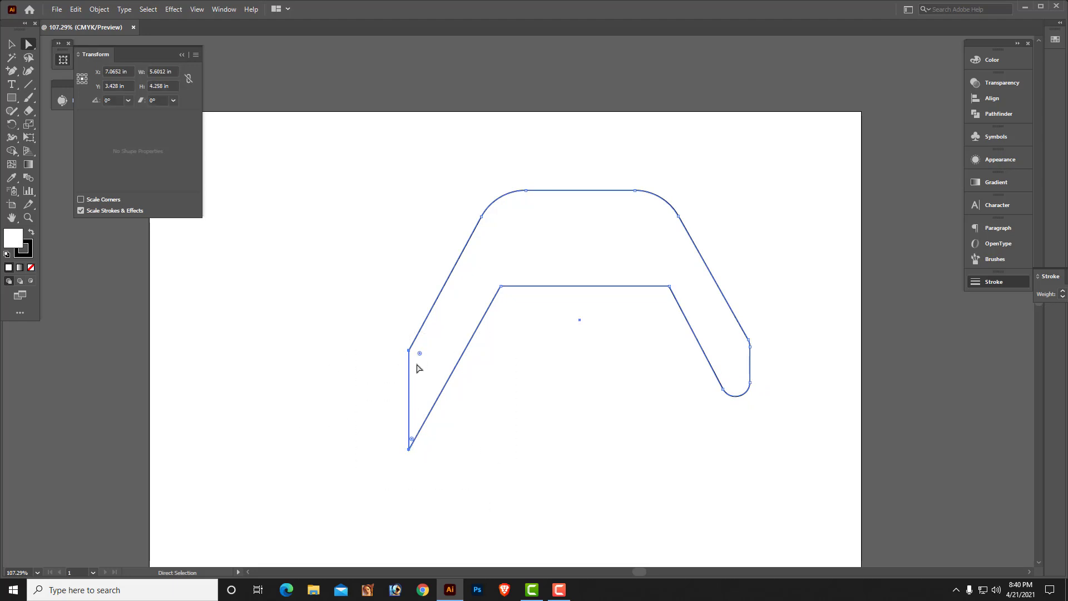
{"action": "mouse_move", "coordinate": [420, 354]}
{"action": "left_mouse_down"}
{"action": "mouse_move", "coordinate": [445, 318]}
{"action": "mouse_move", "coordinate": [432, 360]}
{"action": "left_mouse_up"}
{"action": "left_click", "coordinate": [479, 164]}
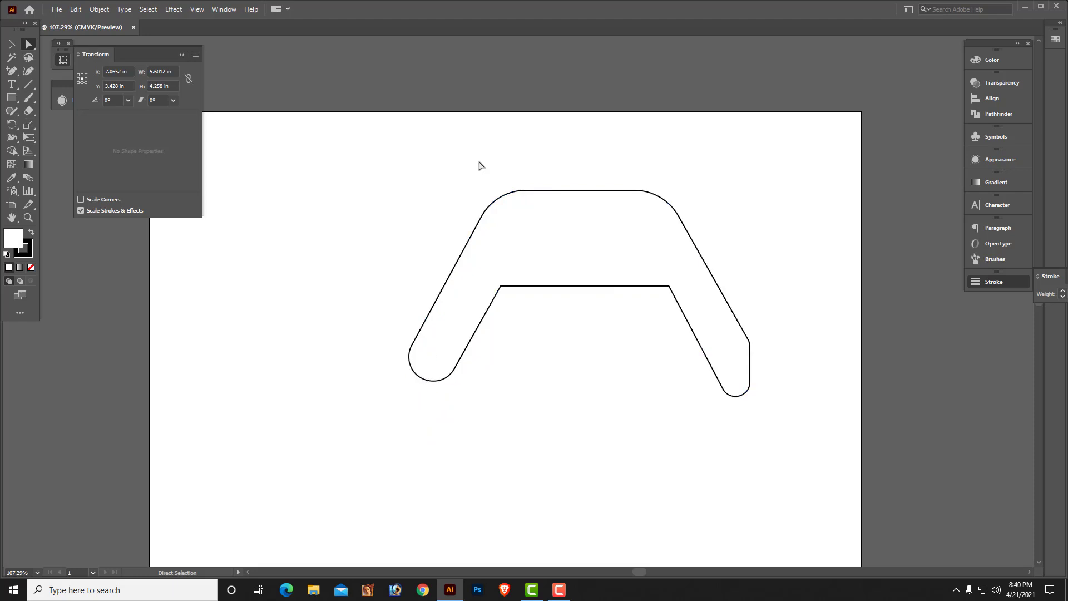
Step: Delete the arch shape and the leftover vertical segment from the artboard
{"action": "left_click_drag", "start_coordinate": [622, 264], "coordinate": [738, 439]}
{"action": "key", "text": "Delete"}
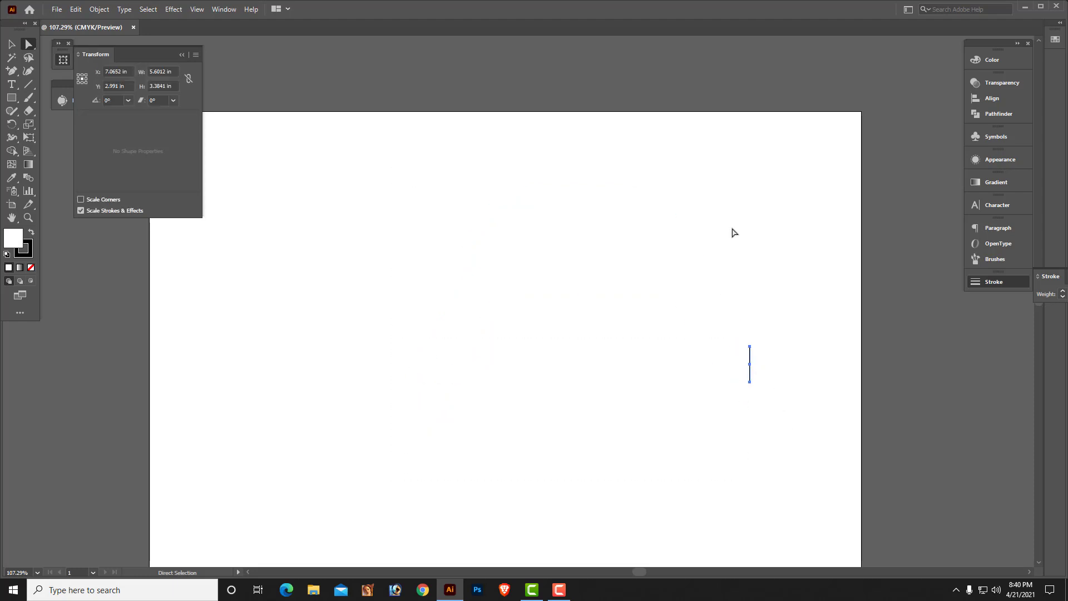
{"action": "left_click", "coordinate": [11, 44]}
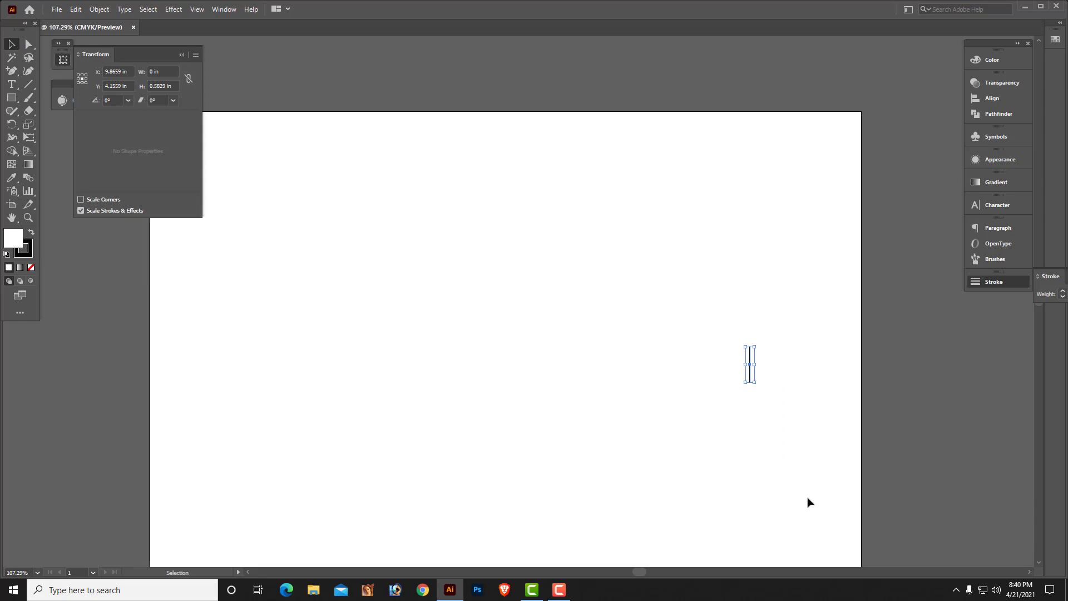
{"action": "key", "text": "Delete"}
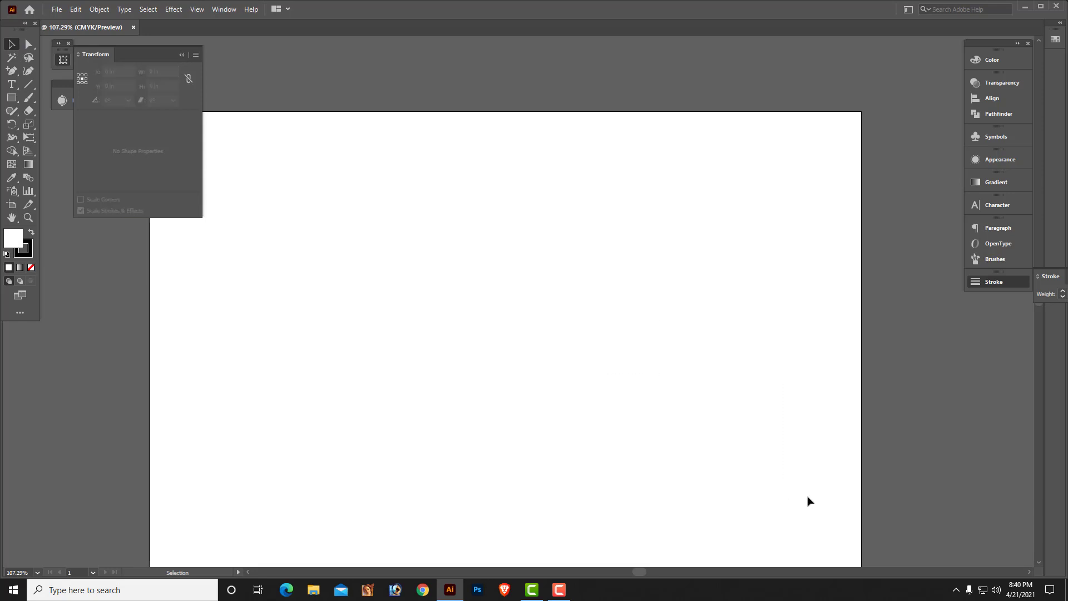
Step: Draw a rectangle about 2.09 by 2.72 in and place a copy of it directly against its right side
{"action": "left_click", "coordinate": [10, 99]}
{"action": "left_click_drag", "start_coordinate": [373, 205], "coordinate": [501, 371]}
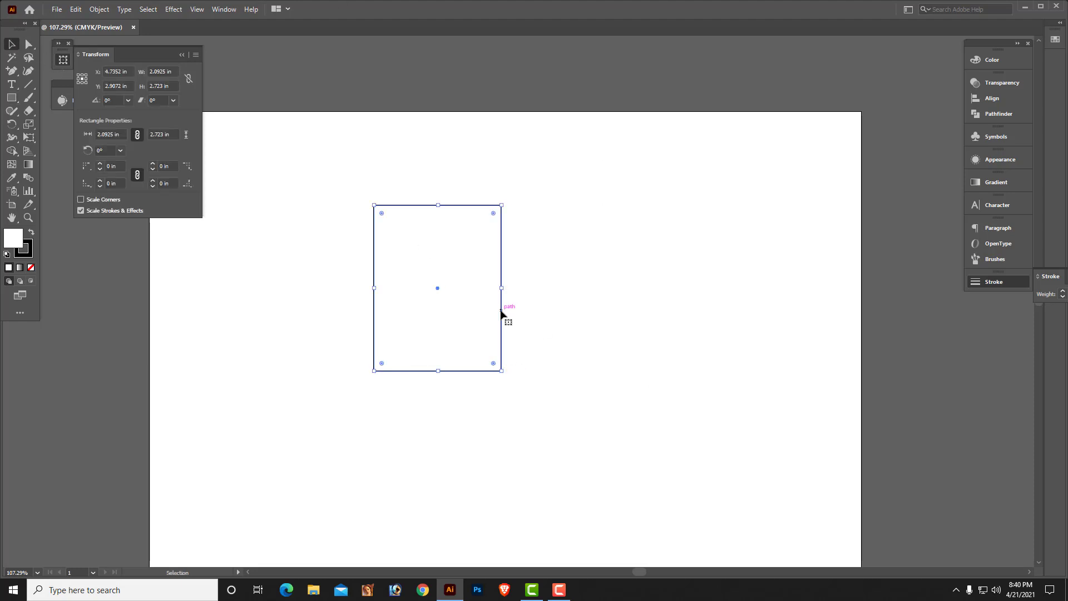
{"action": "left_click_drag", "start_coordinate": [500, 316], "coordinate": [629, 308]}
Step: Select both rectangles and move them together about 1.1 in down the artboard
{"action": "key", "text": "ctrl+a"}
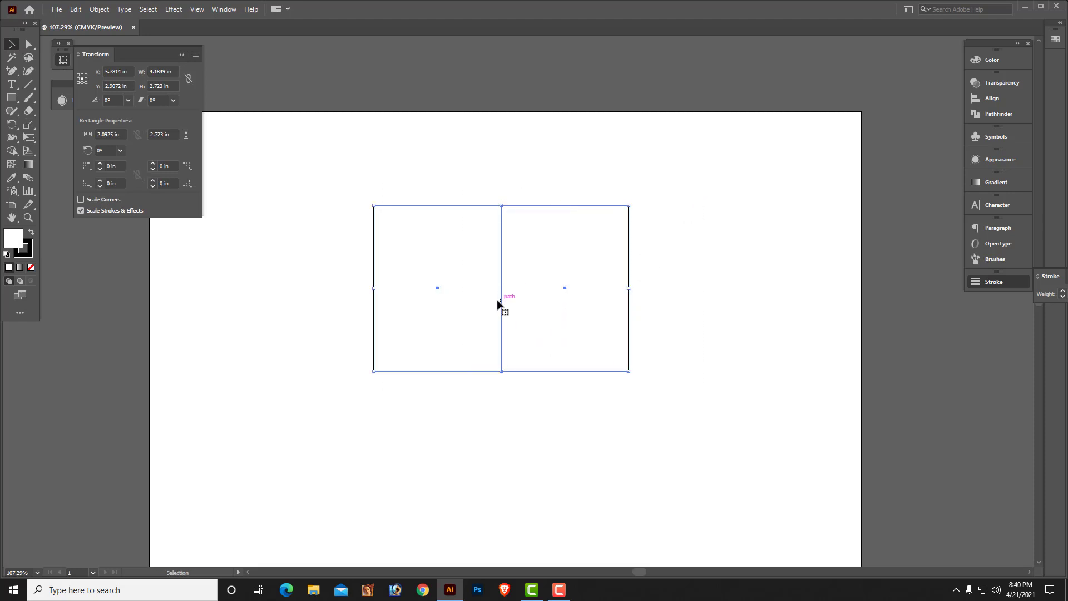
{"action": "left_click_drag", "start_coordinate": [500, 305], "coordinate": [466, 275]}
{"action": "key", "text": "ctrl+z"}
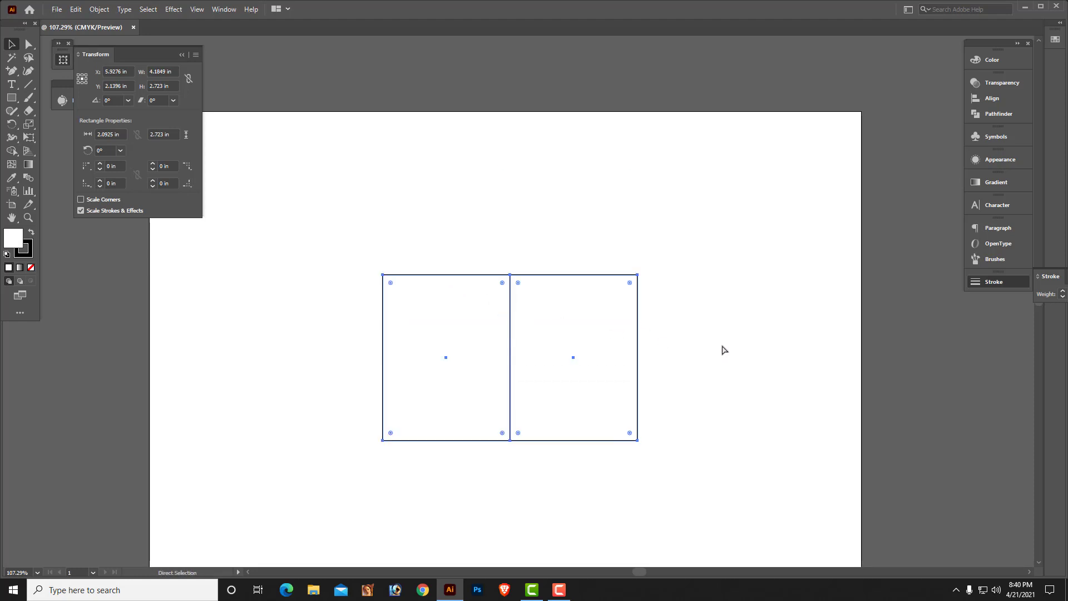
{"action": "left_click", "coordinate": [722, 347]}
Step: Copy the left rectangle directly above itself and lower the copy's top edge to a height of about 1.57 in
{"action": "left_click", "coordinate": [495, 394]}
{"action": "left_click_drag", "start_coordinate": [470, 415], "coordinate": [471, 248]}
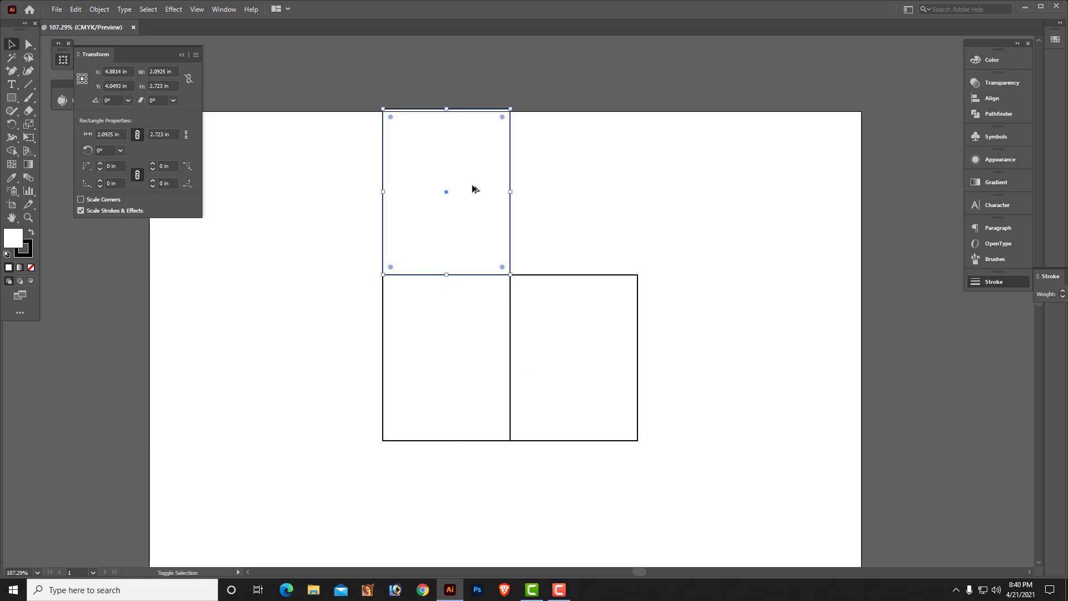
{"action": "left_click_drag", "start_coordinate": [446, 107], "coordinate": [445, 178]}
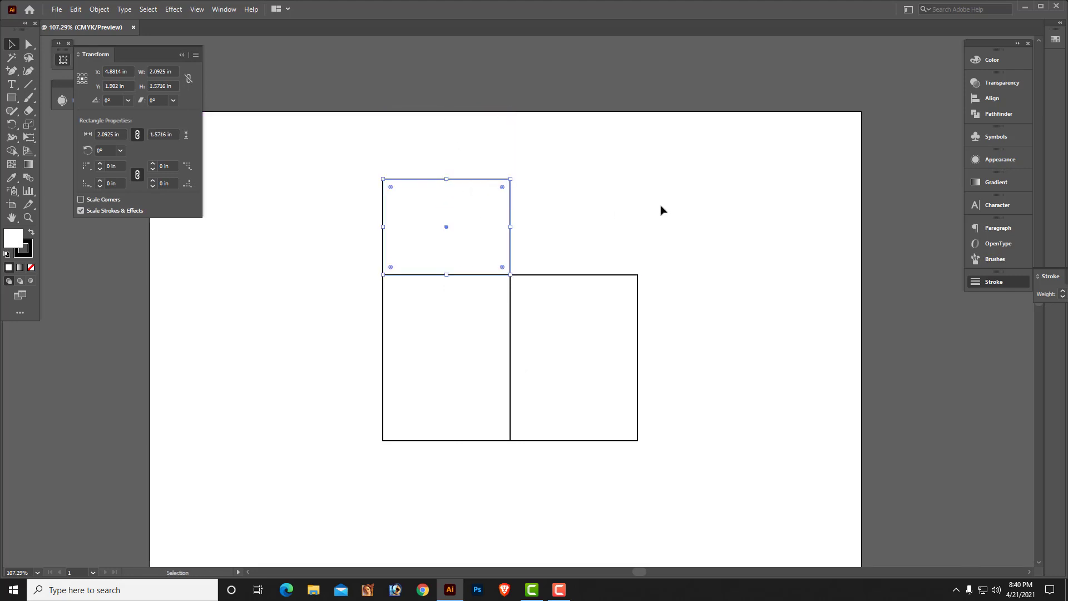
{"action": "left_click", "coordinate": [680, 295]}
Step: Fill the right rectangle with the dark red colour 872a2a
{"action": "left_click_drag", "start_coordinate": [709, 309], "coordinate": [678, 292]}
{"action": "left_click_drag", "start_coordinate": [690, 165], "coordinate": [406, 456]}
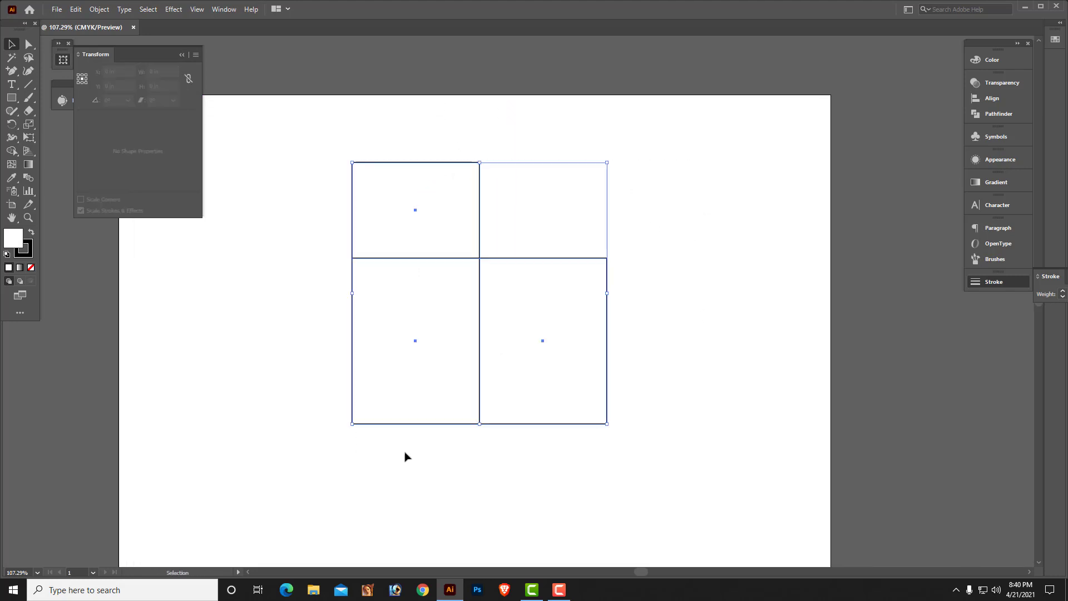
{"action": "left_click", "coordinate": [639, 369]}
{"action": "left_click_drag", "start_coordinate": [586, 411], "coordinate": [584, 408]}
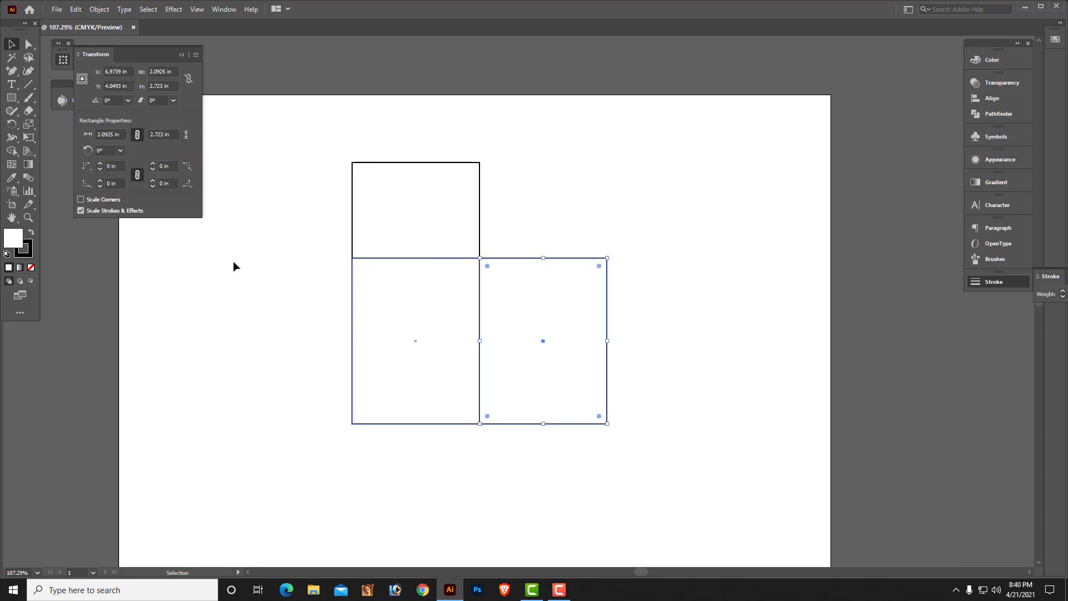
{"action": "double_click", "coordinate": [14, 241]}
{"action": "key", "text": "ctrl+v"}
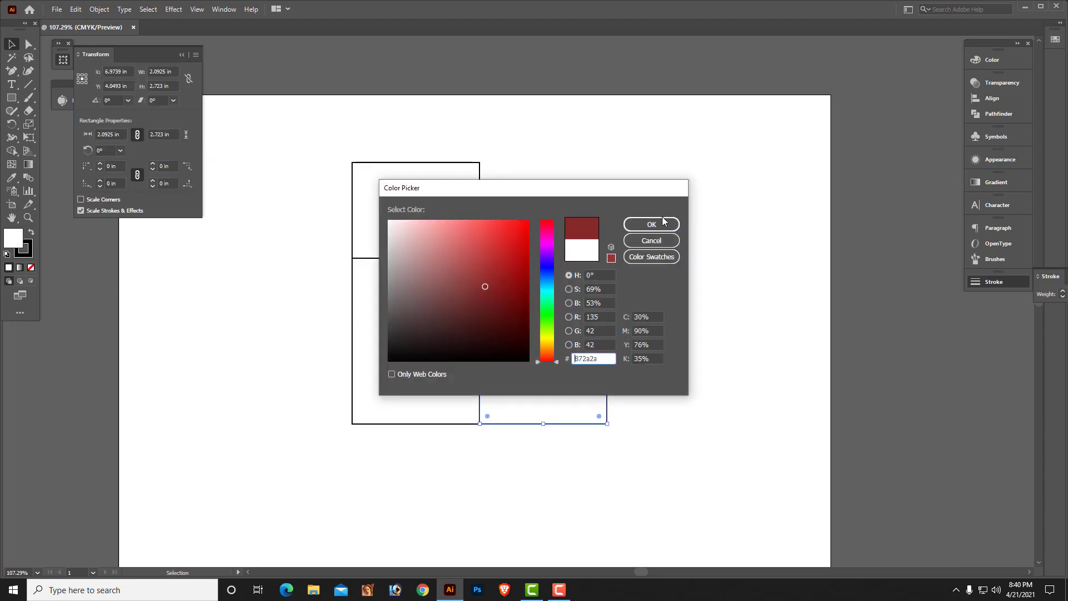
{"action": "left_click", "coordinate": [648, 224]}
Step: Fill the lower-left rectangle with a darker muted red than the right rectangle's
{"action": "left_click", "coordinate": [427, 396]}
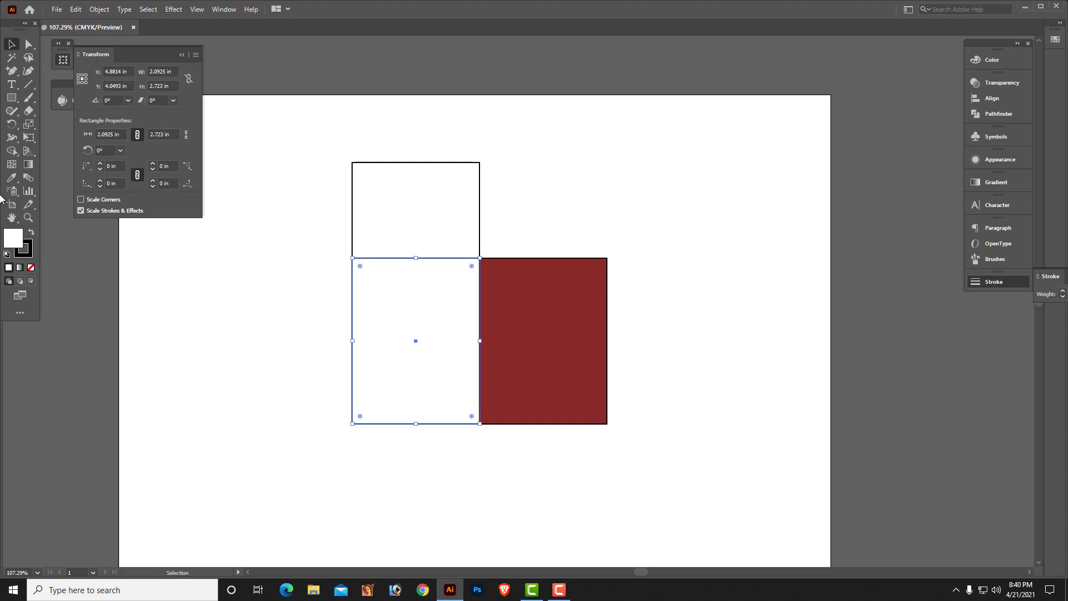
{"action": "double_click", "coordinate": [13, 241]}
{"action": "type", "text": "8c1f1f"}
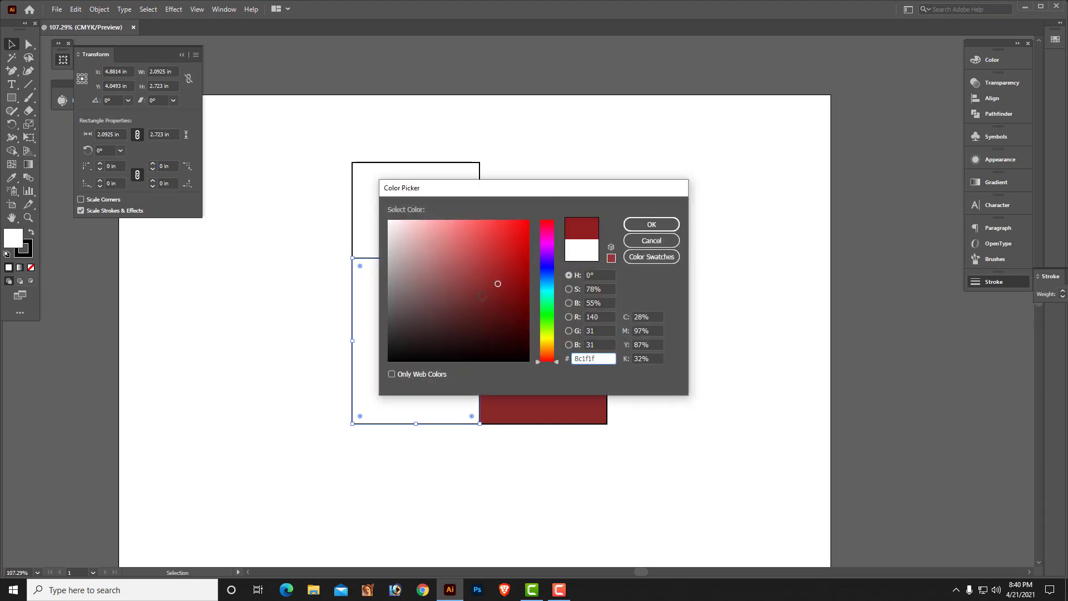
{"action": "left_click", "coordinate": [651, 225]}
{"action": "left_click", "coordinate": [665, 334]}
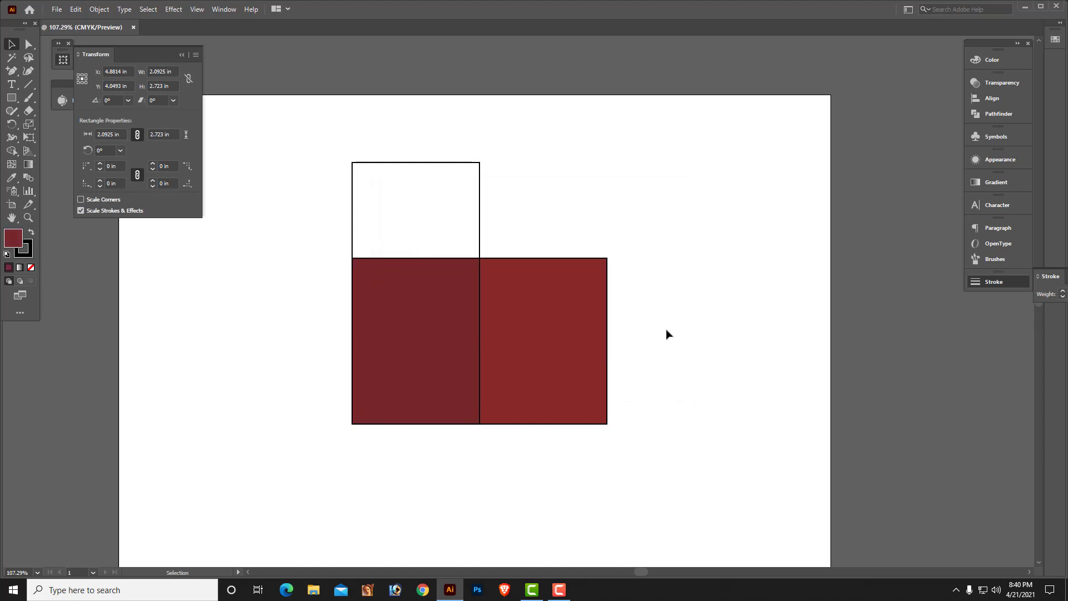
Step: Fill the short upper rectangle with a lighter muted red than the two below it
{"action": "left_click", "coordinate": [481, 216]}
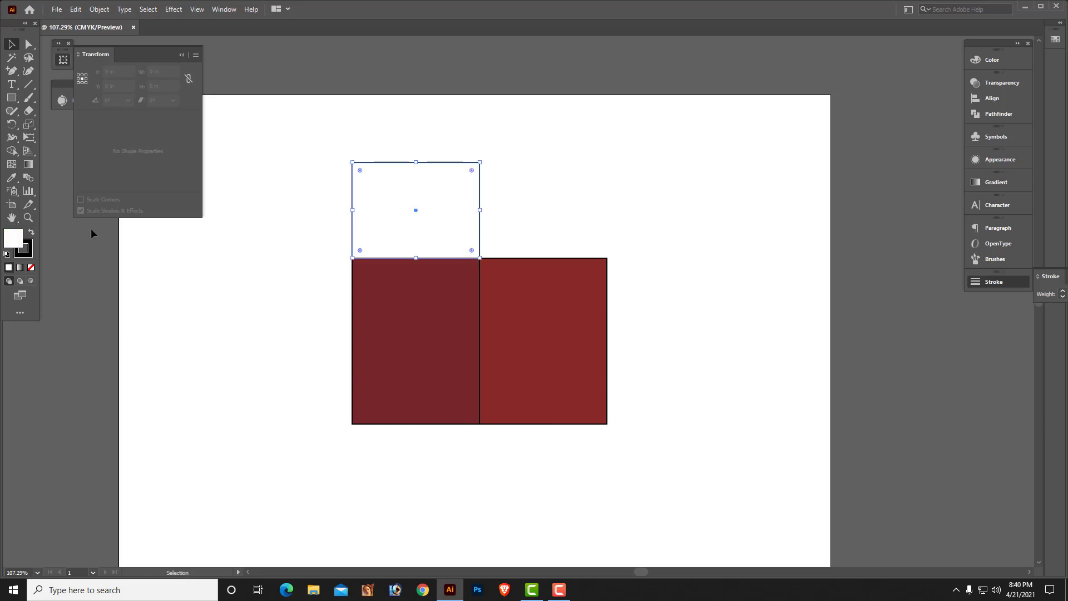
{"action": "double_click", "coordinate": [14, 239]}
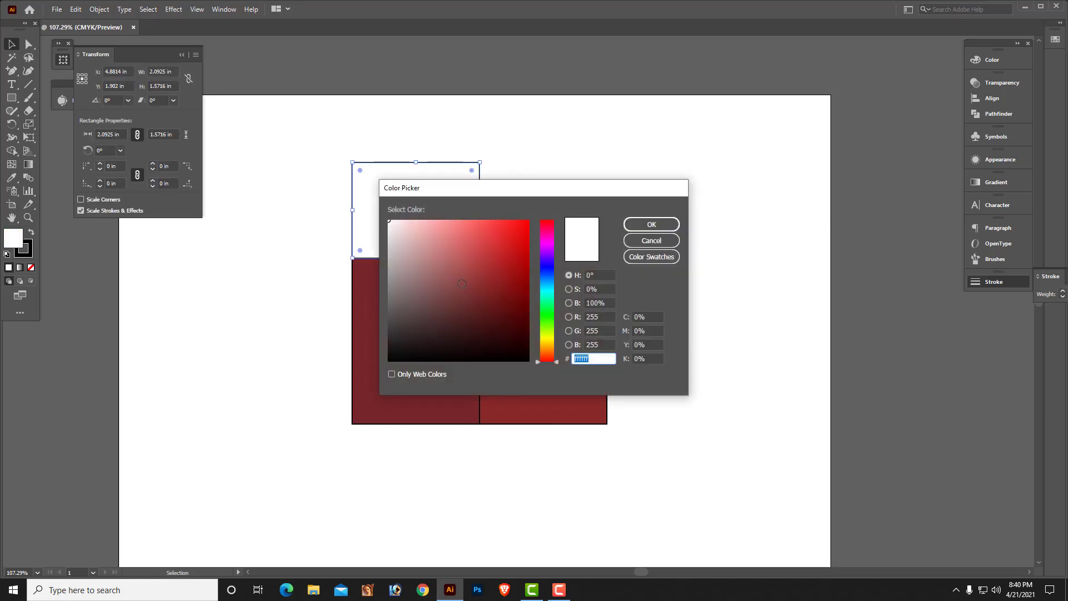
{"action": "key", "text": "ctrl+v"}
{"action": "left_click", "coordinate": [651, 224]}
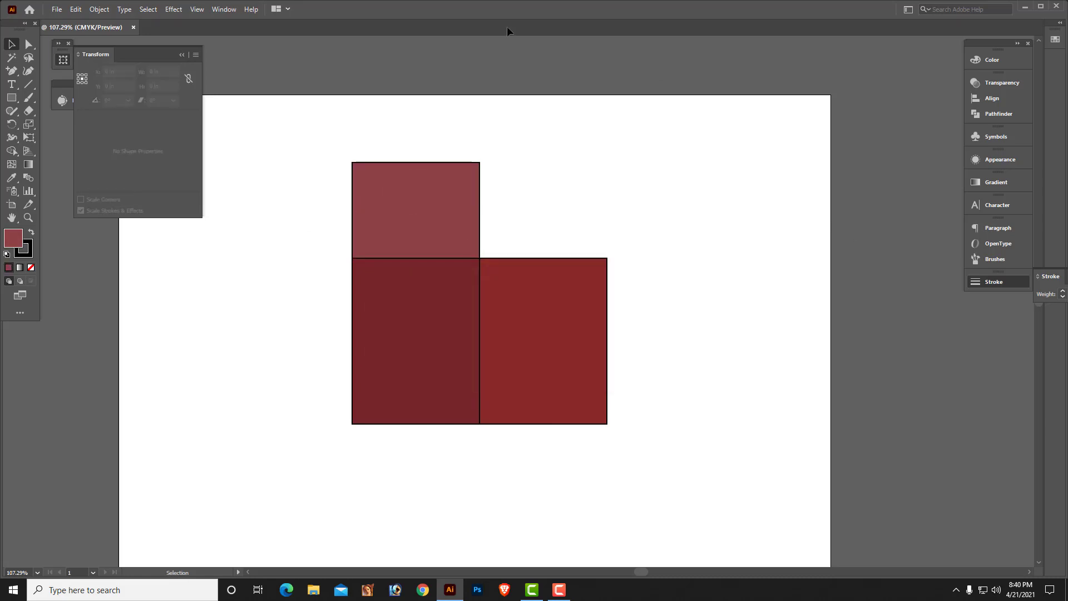
Step: Slant the upper rectangle into a lid by moving its top edge down and to the right with Direct Selection
{"action": "left_click", "coordinate": [29, 44]}
{"action": "left_click_drag", "start_coordinate": [503, 178], "coordinate": [501, 176]}
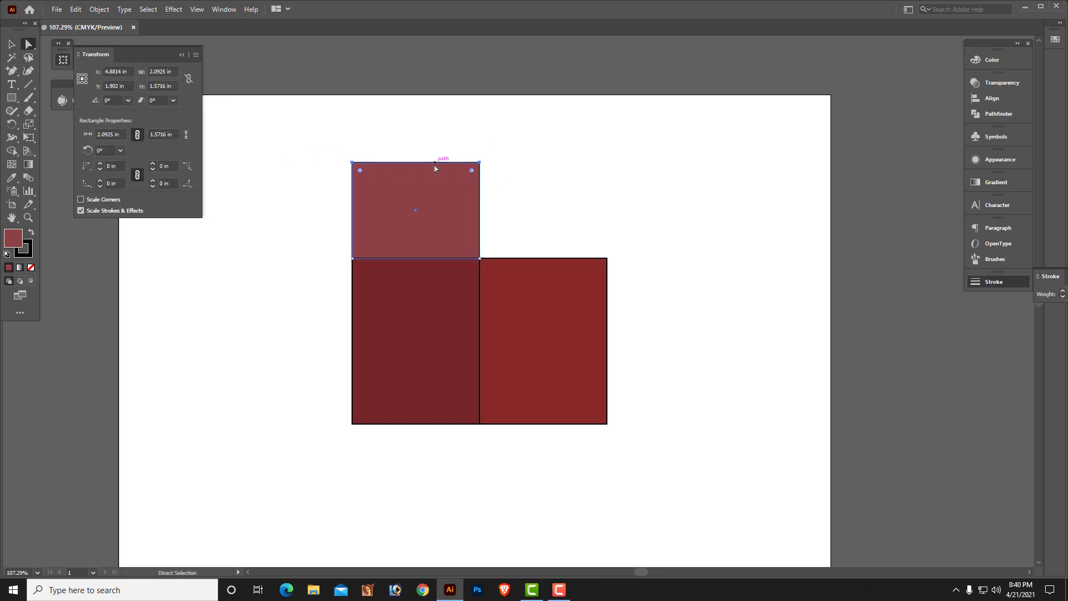
{"action": "left_click_drag", "start_coordinate": [435, 168], "coordinate": [551, 216]}
{"action": "left_click", "coordinate": [677, 239]}
{"action": "left_click", "coordinate": [706, 272]}
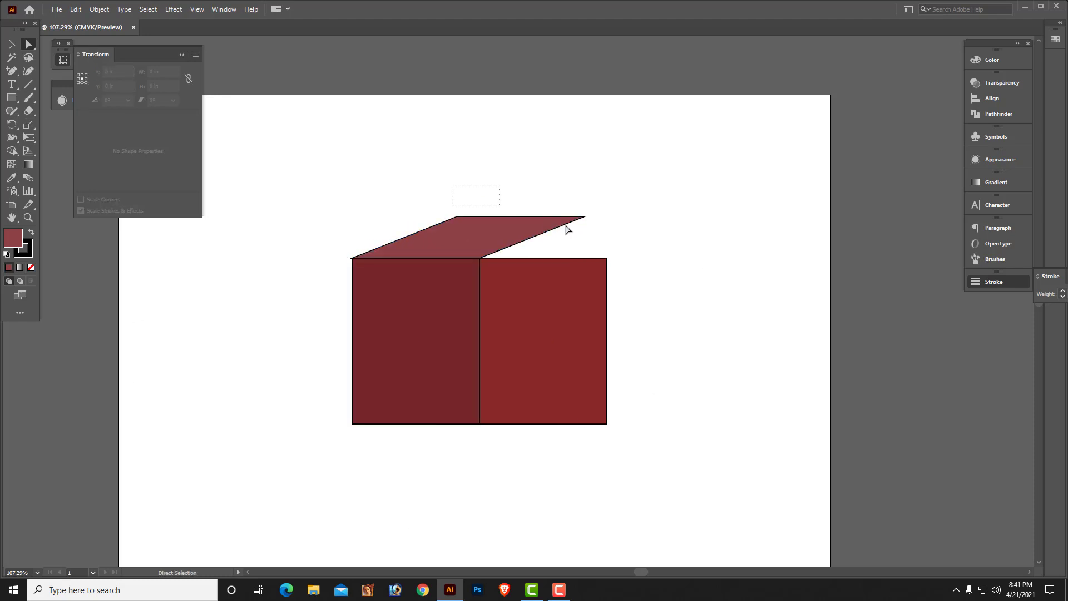
{"action": "left_click_drag", "start_coordinate": [610, 240], "coordinate": [616, 242]}
{"action": "left_click_drag", "start_coordinate": [419, 196], "coordinate": [640, 232]}
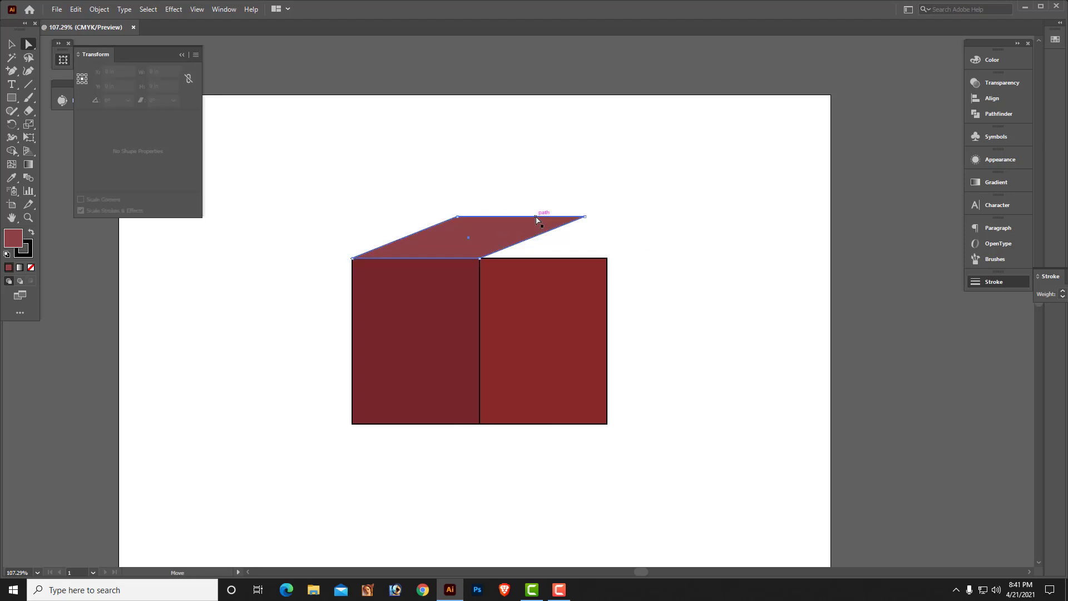
{"action": "mouse_move", "coordinate": [536, 219]}
{"action": "left_mouse_down"}
{"action": "mouse_move", "coordinate": [578, 218]}
{"action": "mouse_move", "coordinate": [544, 219]}
{"action": "left_mouse_up"}
{"action": "left_click", "coordinate": [703, 231]}
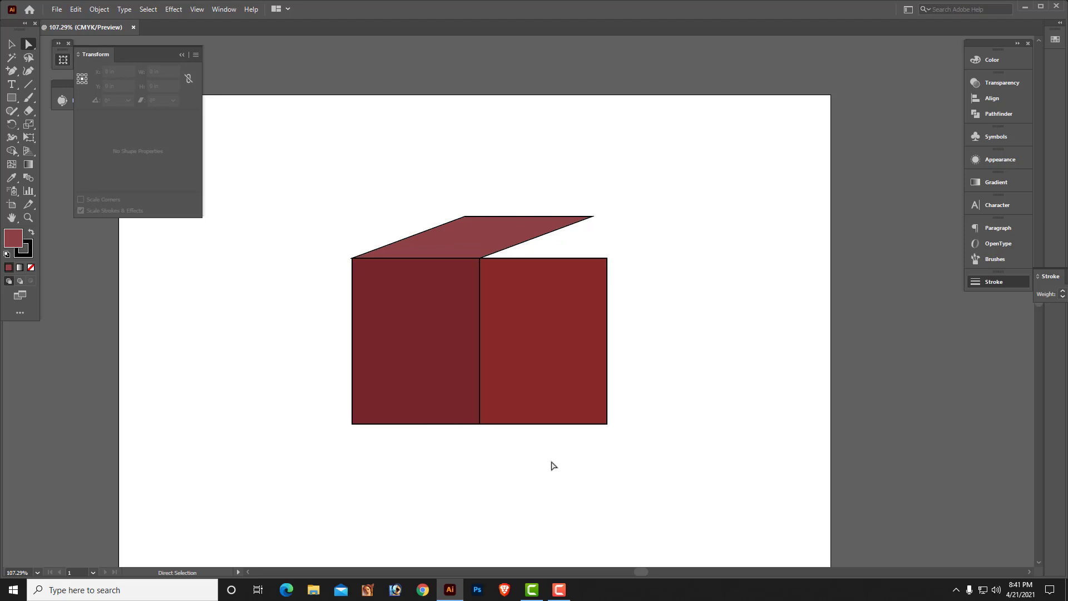
Step: Pull the front faces' shared bottom corner down to a point and join the right face's outer top corner with the lid's
{"action": "left_click_drag", "start_coordinate": [467, 421], "coordinate": [482, 492]}
{"action": "left_click_drag", "start_coordinate": [483, 449], "coordinate": [480, 485]}
{"action": "left_click", "coordinate": [607, 258]}
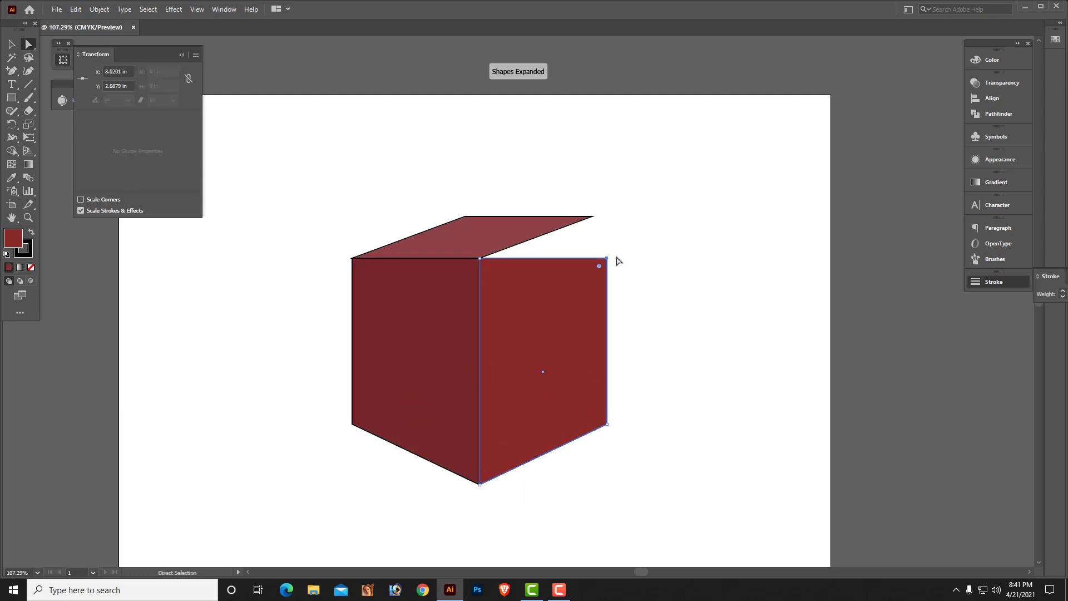
{"action": "left_click_drag", "start_coordinate": [607, 259], "coordinate": [630, 219]}
{"action": "left_click", "coordinate": [592, 218]}
{"action": "left_click", "coordinate": [668, 383]}
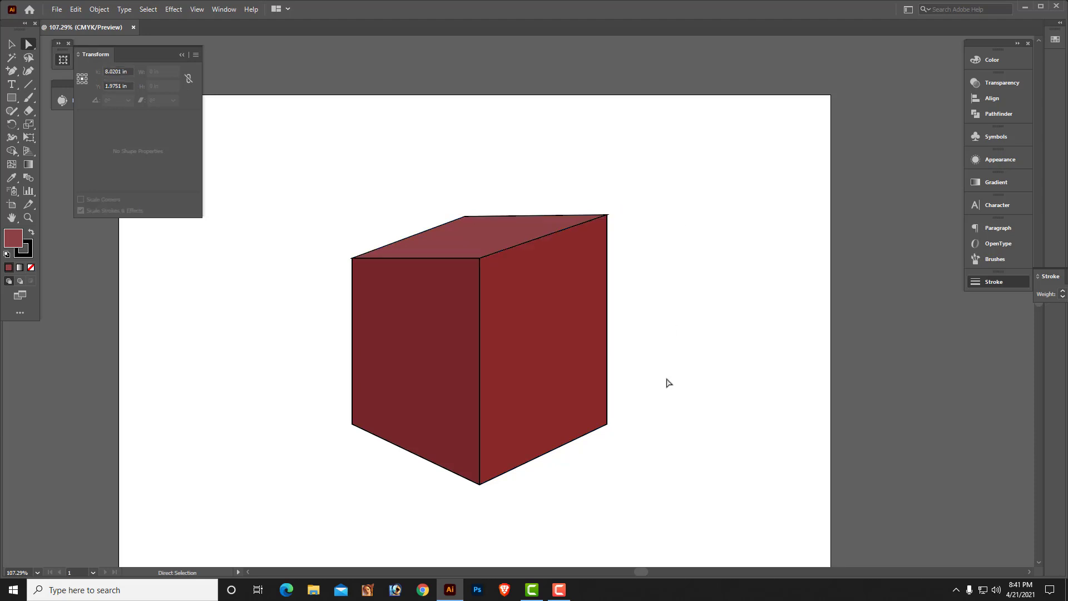
Step: Scale the whole box down to about 1.68 by 1.78 in, then delete it
{"action": "left_click_drag", "start_coordinate": [595, 318], "coordinate": [404, 449]}
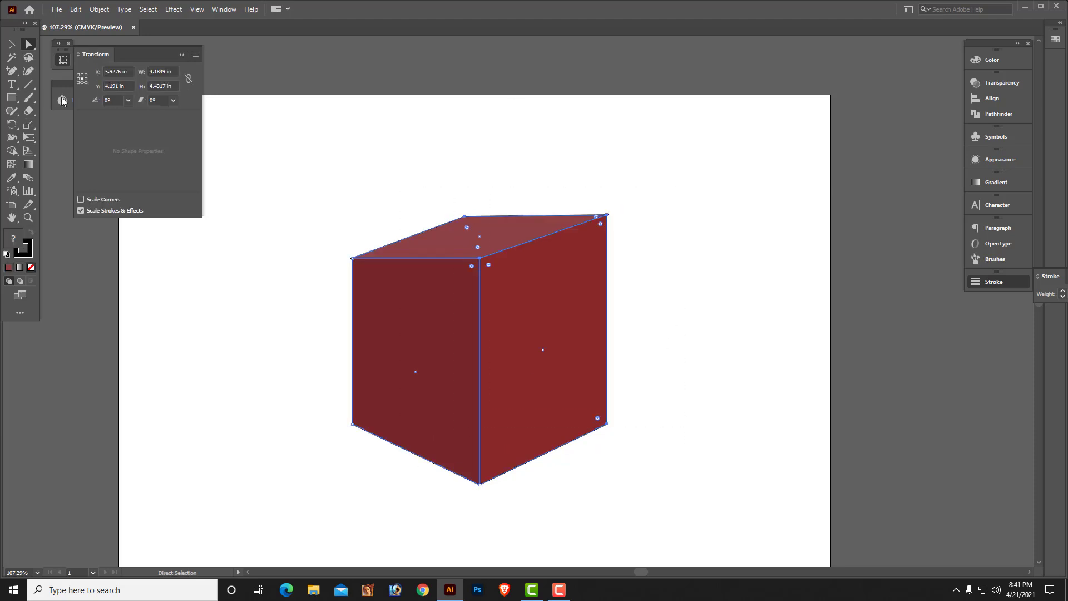
{"action": "left_click", "coordinate": [12, 43]}
{"action": "left_click", "coordinate": [709, 277]}
{"action": "left_click_drag", "start_coordinate": [709, 276], "coordinate": [709, 221]}
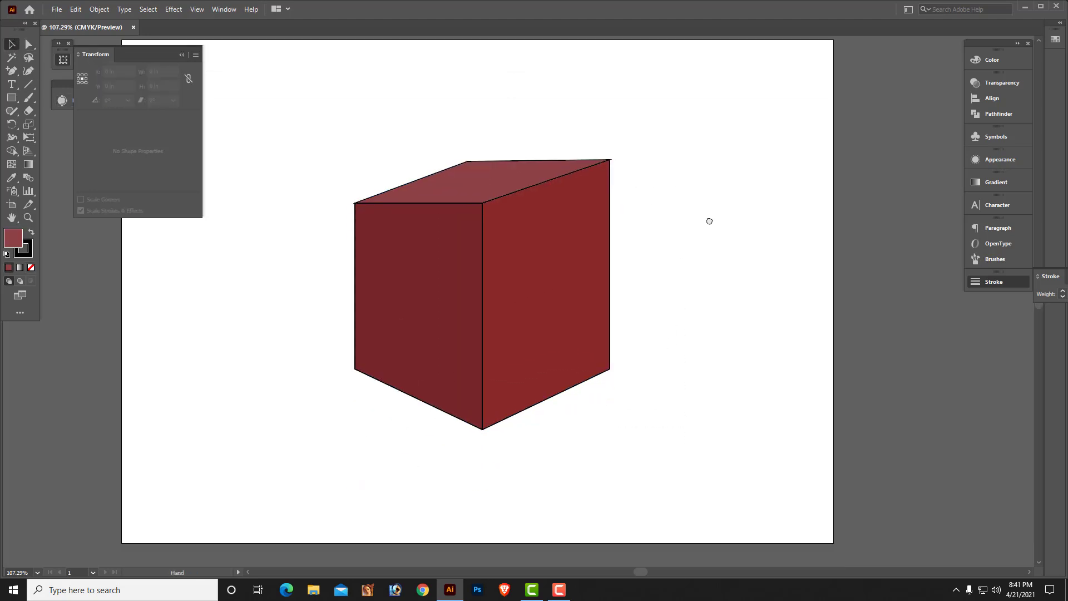
{"action": "left_click_drag", "start_coordinate": [387, 424], "coordinate": [388, 424]}
{"action": "left_click", "coordinate": [710, 369]}
{"action": "left_click_drag", "start_coordinate": [674, 347], "coordinate": [692, 367]}
{"action": "left_click_drag", "start_coordinate": [498, 362], "coordinate": [405, 329]}
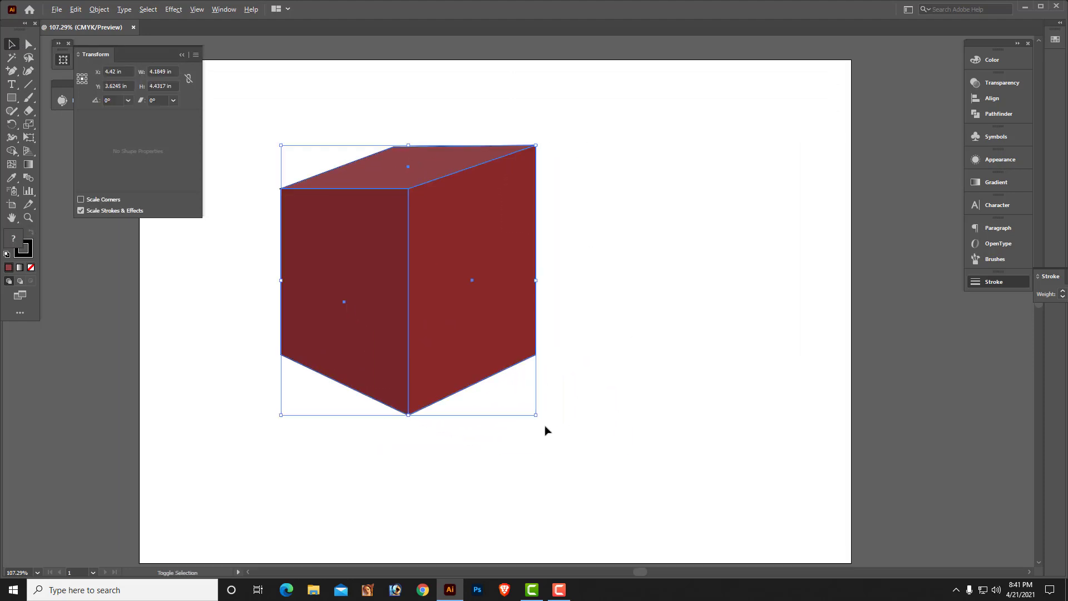
{"action": "left_click_drag", "start_coordinate": [538, 418], "coordinate": [482, 358]}
{"action": "key", "text": "Delete"}
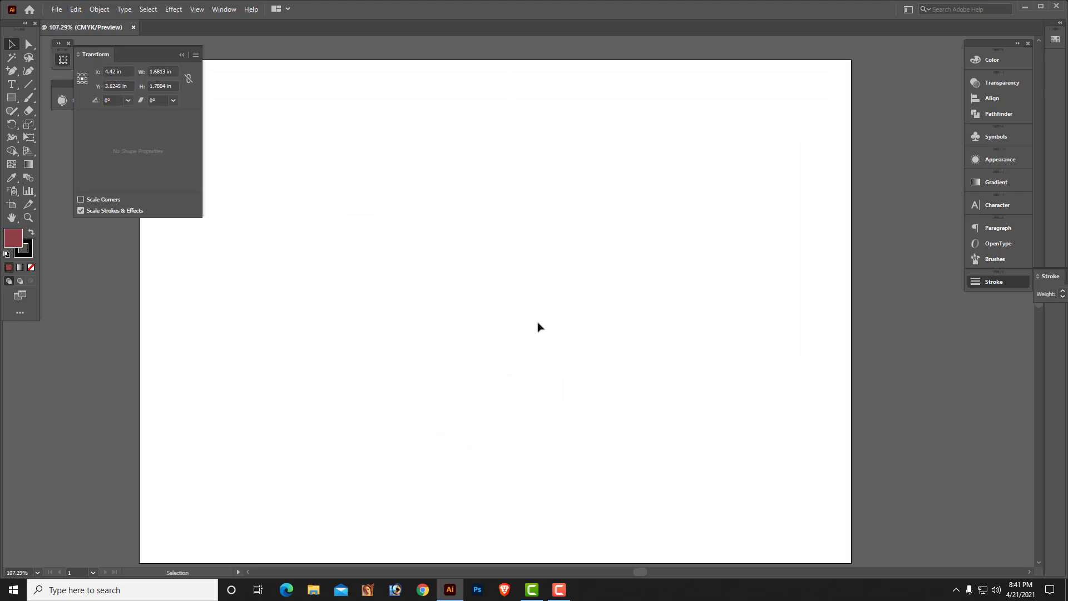
Step: Draw a circle about 3.02 in in diameter near the middle of the artboard and shift it slightly down and left
{"action": "left_click_drag", "start_coordinate": [11, 104], "coordinate": [34, 125]}
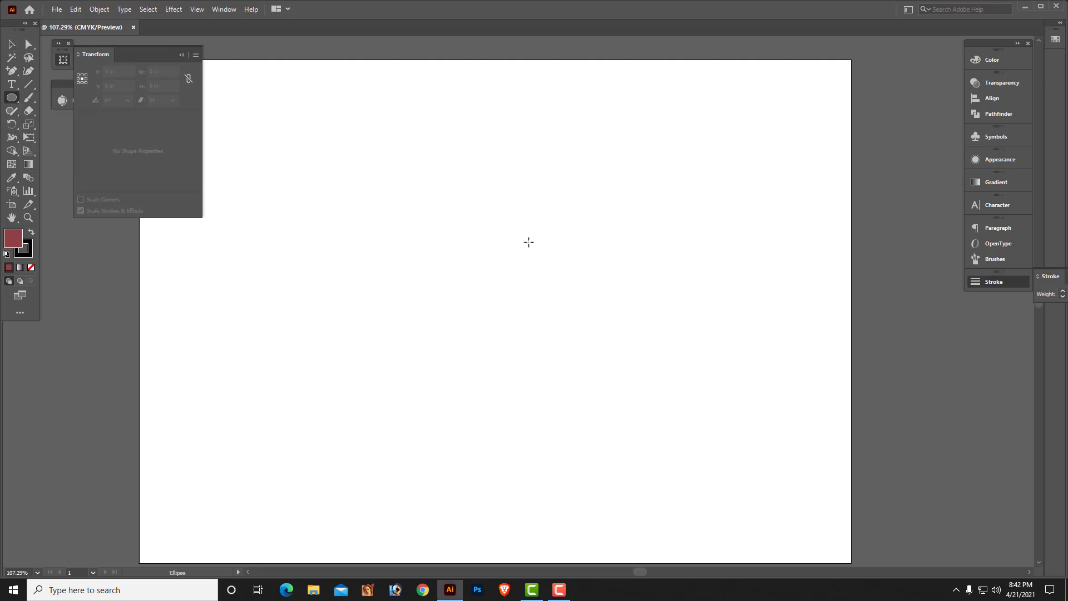
{"action": "left_click_drag", "start_coordinate": [418, 190], "coordinate": [602, 374]}
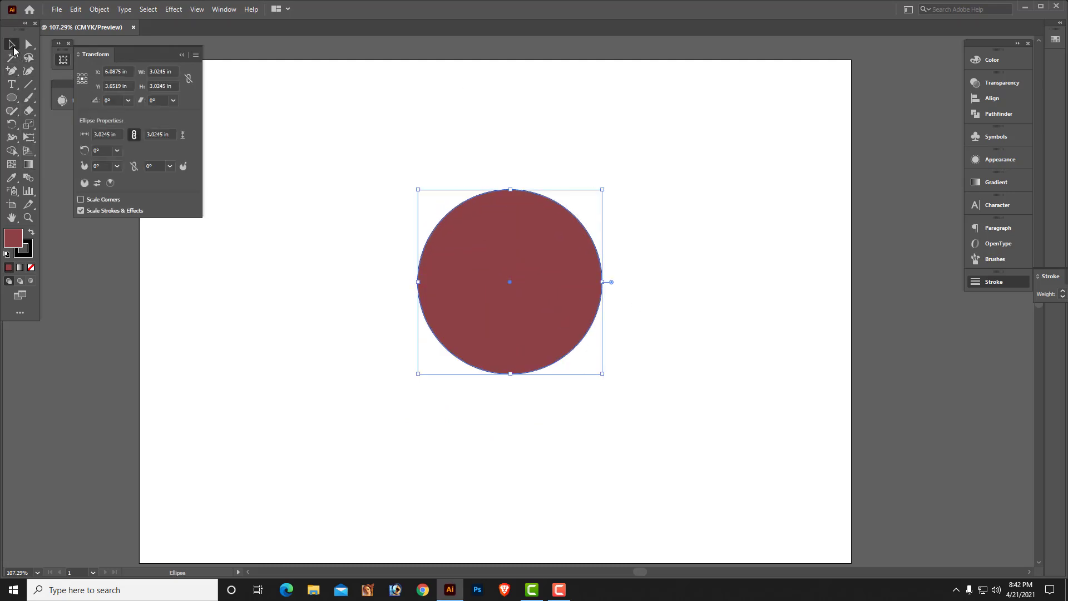
{"action": "left_click_drag", "start_coordinate": [533, 319], "coordinate": [519, 331]}
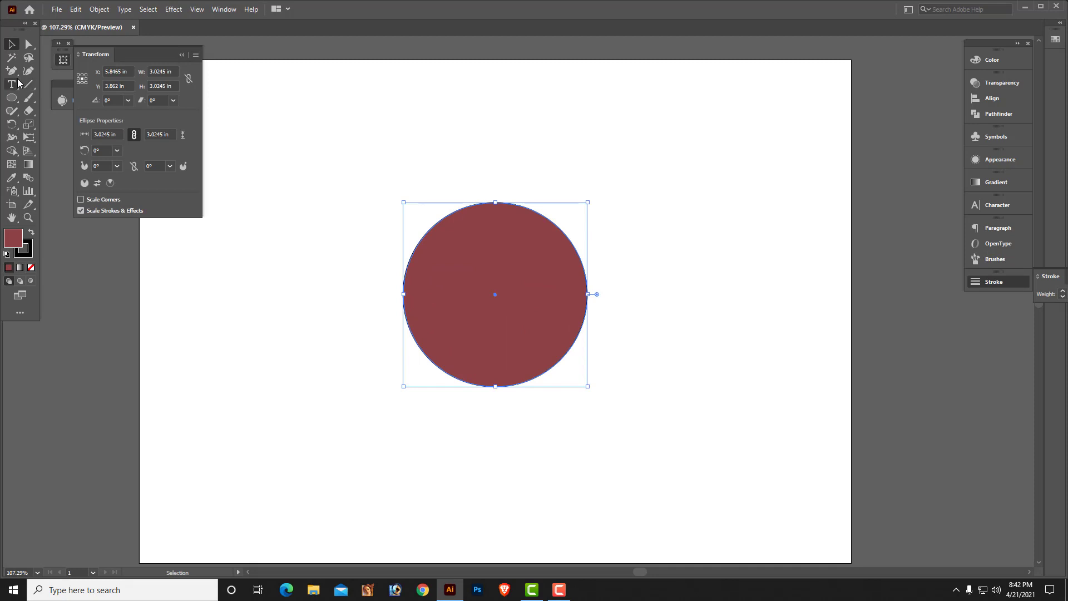
Step: Move the circle's top anchor down to about its centre and lower the right anchor slightly with Direct Selection
{"action": "left_click", "coordinate": [29, 47]}
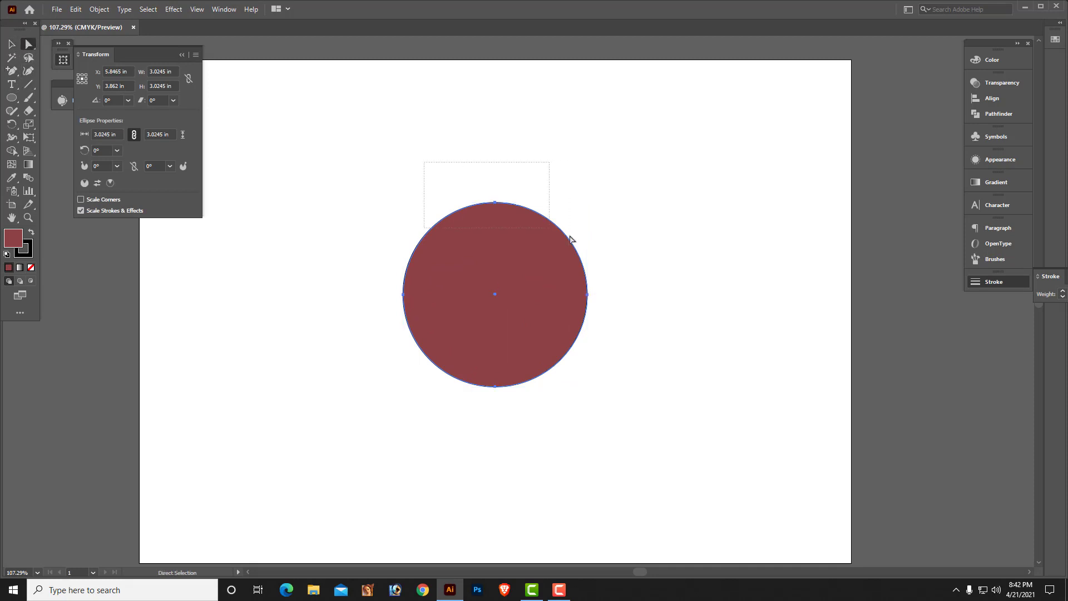
{"action": "left_click_drag", "start_coordinate": [570, 239], "coordinate": [568, 233]}
{"action": "left_click_drag", "start_coordinate": [495, 203], "coordinate": [492, 290]}
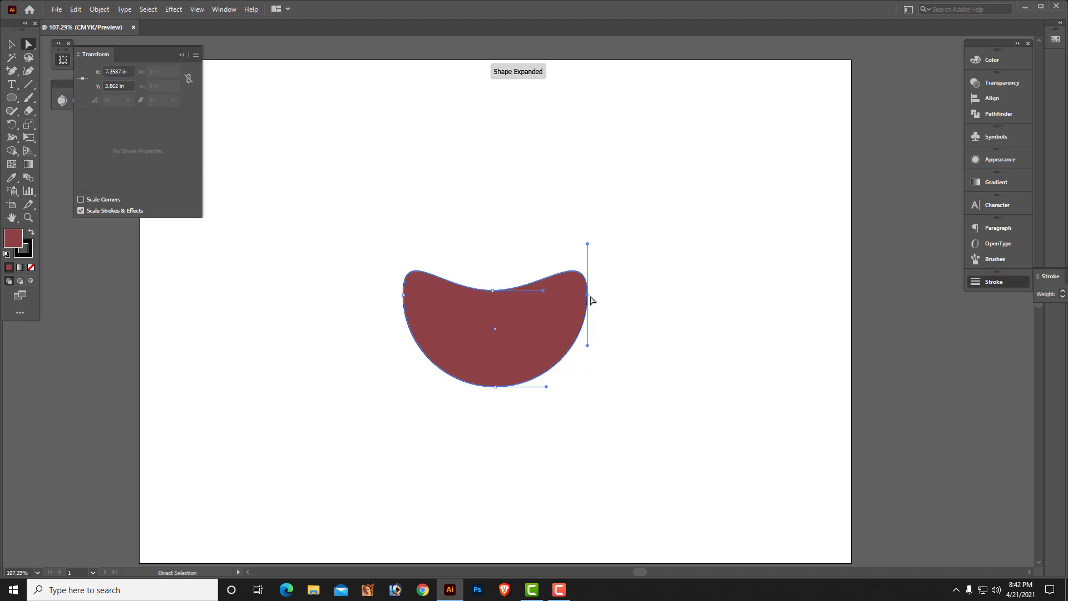
{"action": "mouse_move", "coordinate": [591, 296]}
{"action": "left_mouse_down"}
{"action": "mouse_move", "coordinate": [568, 318]}
{"action": "mouse_move", "coordinate": [591, 296]}
{"action": "mouse_move", "coordinate": [590, 307]}
{"action": "left_mouse_up"}
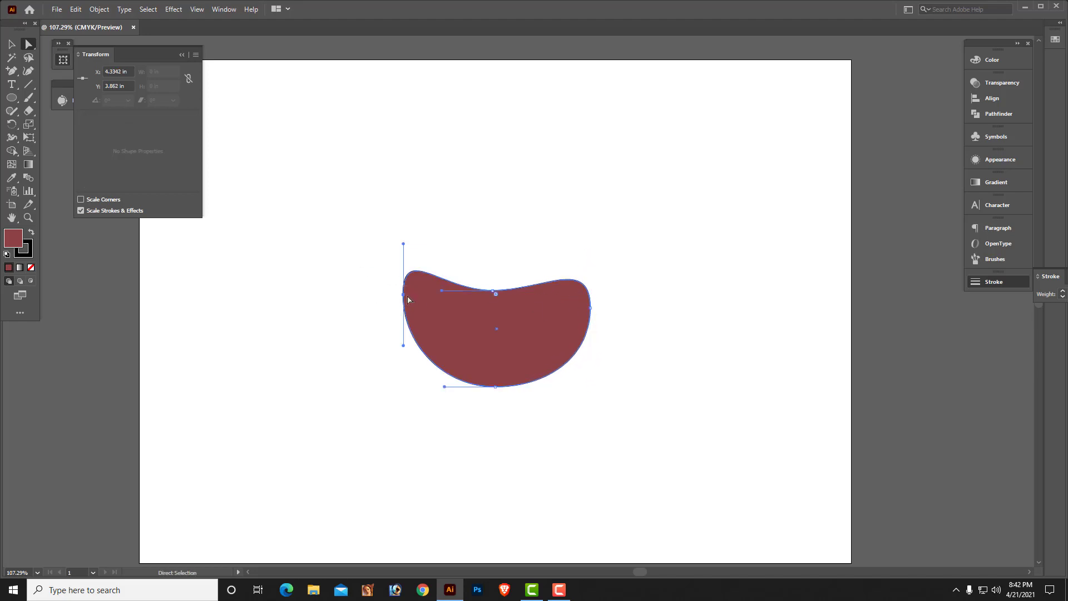
Step: Lower the left anchor, swing the top anchor's left handle upward and swing the bottom anchor's left handle downward
{"action": "left_click_drag", "start_coordinate": [408, 300], "coordinate": [453, 230]}
{"action": "left_click", "coordinate": [526, 306]}
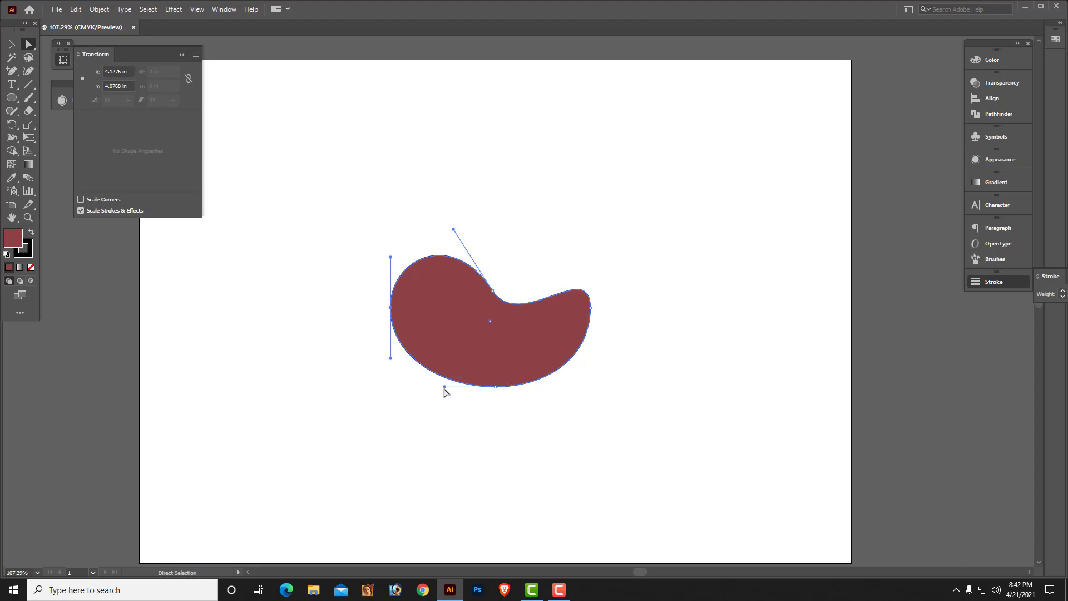
{"action": "left_click_drag", "start_coordinate": [444, 389], "coordinate": [438, 440]}
Step: Lengthen the right anchor's lower handle downward and swing the top anchor's right handle upward
{"action": "left_click", "coordinate": [590, 308]}
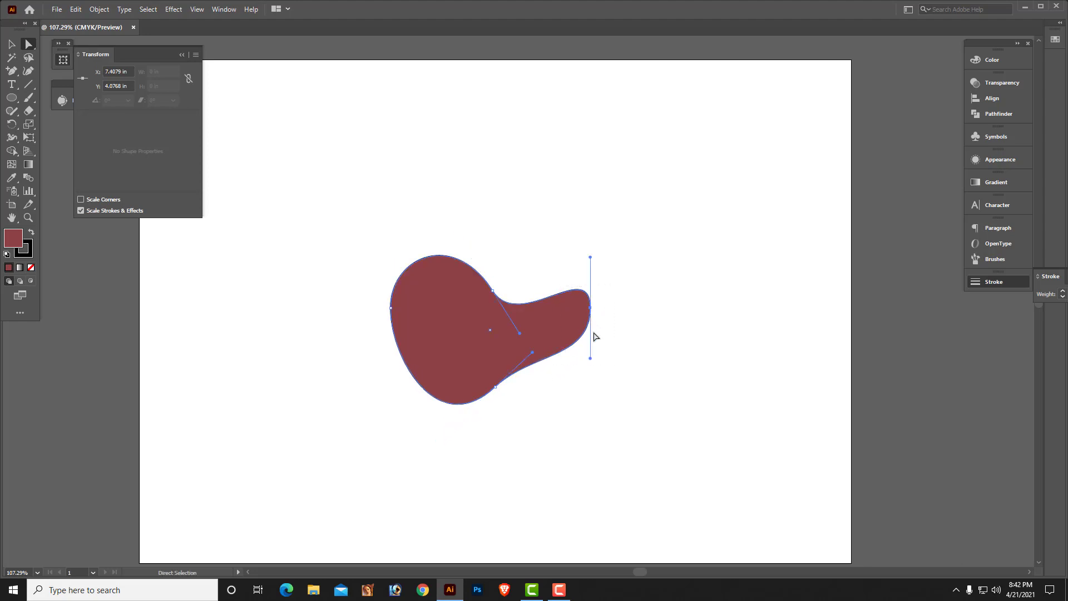
{"action": "left_click_drag", "start_coordinate": [591, 361], "coordinate": [587, 436]}
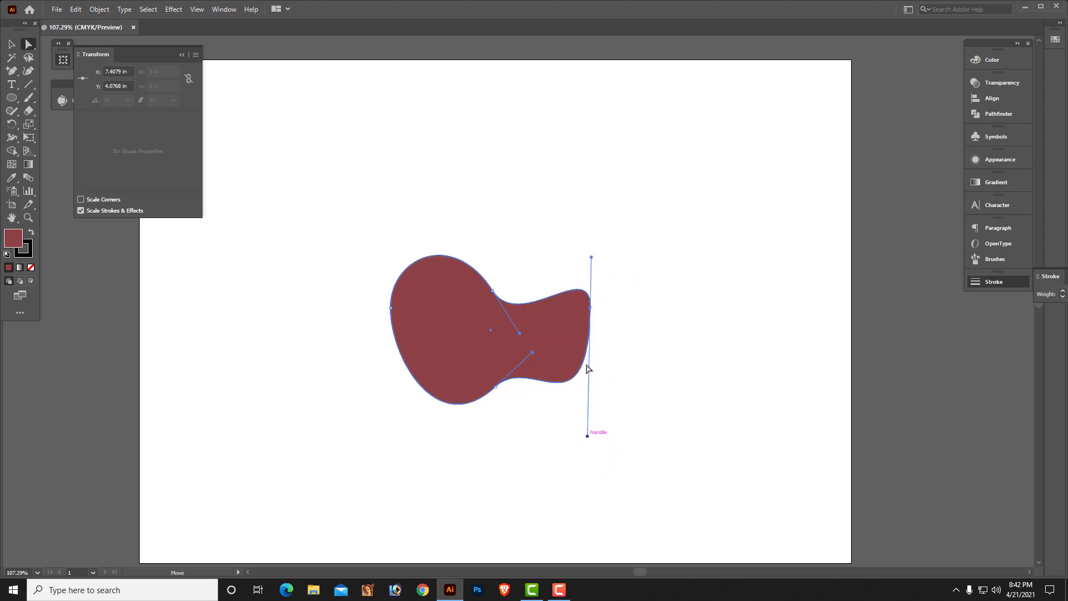
{"action": "left_click_drag", "start_coordinate": [524, 338], "coordinate": [510, 204]}
Step: Adjust the left anchor's upper handle and the curve at the bottom anchor, then delete the whole shape
{"action": "left_click", "coordinate": [391, 307]}
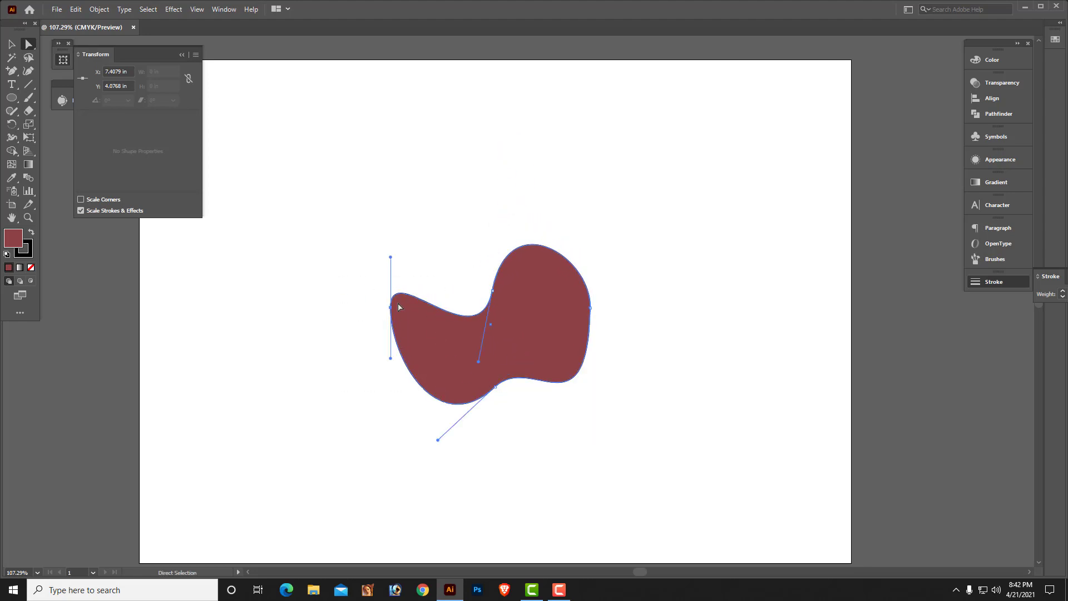
{"action": "left_click_drag", "start_coordinate": [390, 257], "coordinate": [415, 191]}
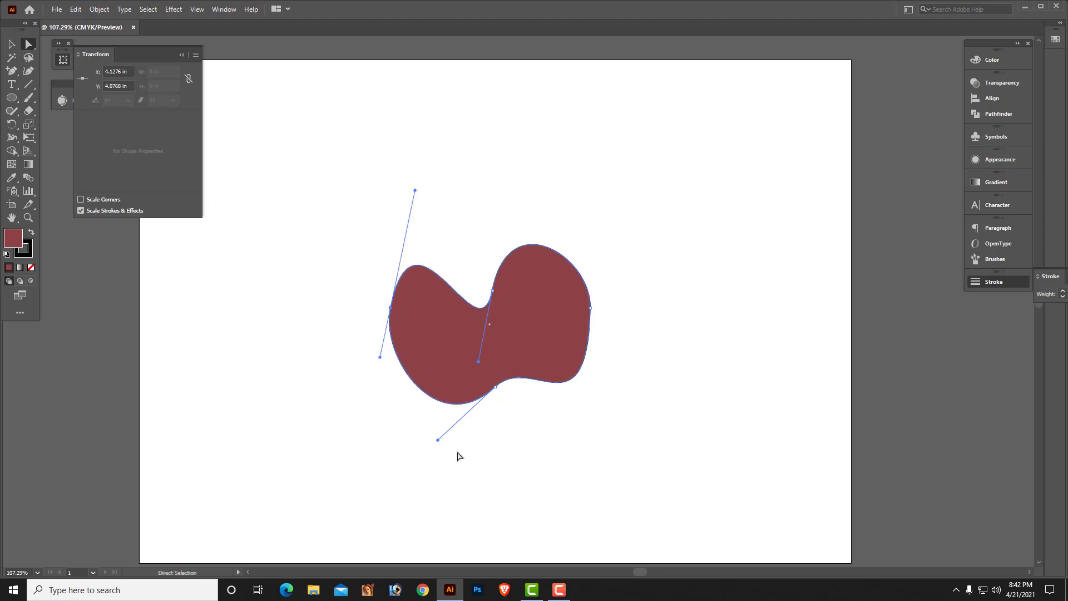
{"action": "left_click_drag", "start_coordinate": [482, 377], "coordinate": [445, 415]}
{"action": "left_click", "coordinate": [10, 44]}
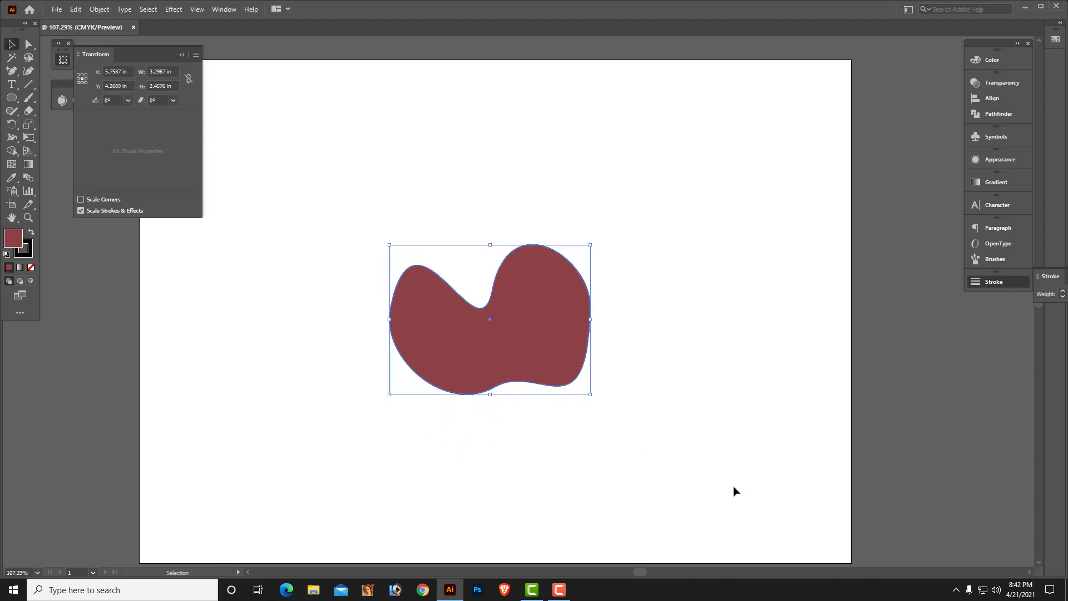
{"action": "key", "text": "Delete"}
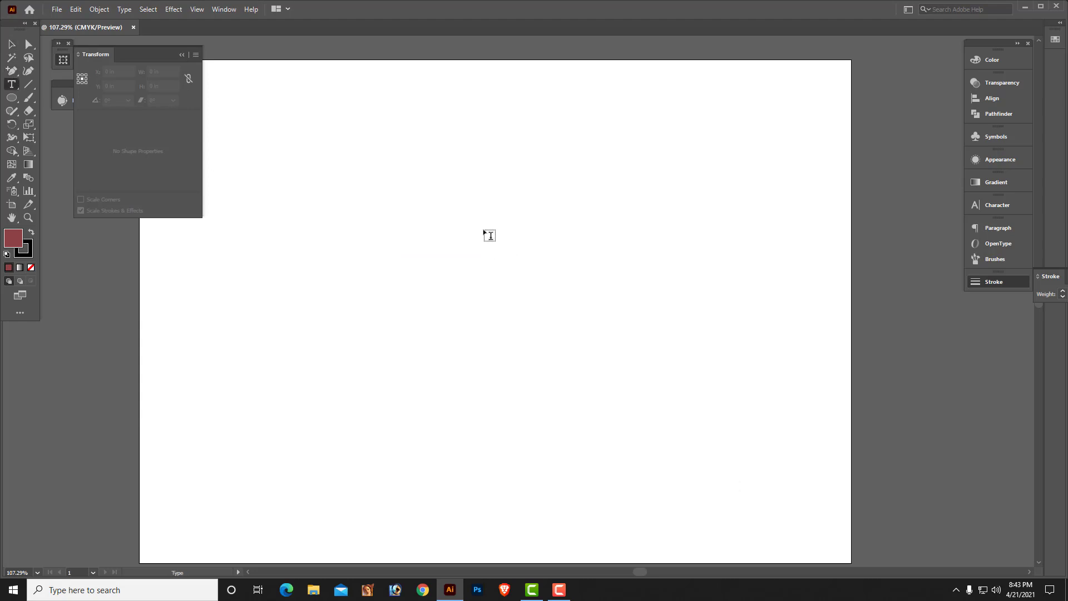
Step: Add the letter N as text and enlarge it to about 2.52 by 4.15 in near the centre of the artboard
{"action": "left_click", "coordinate": [483, 229]}
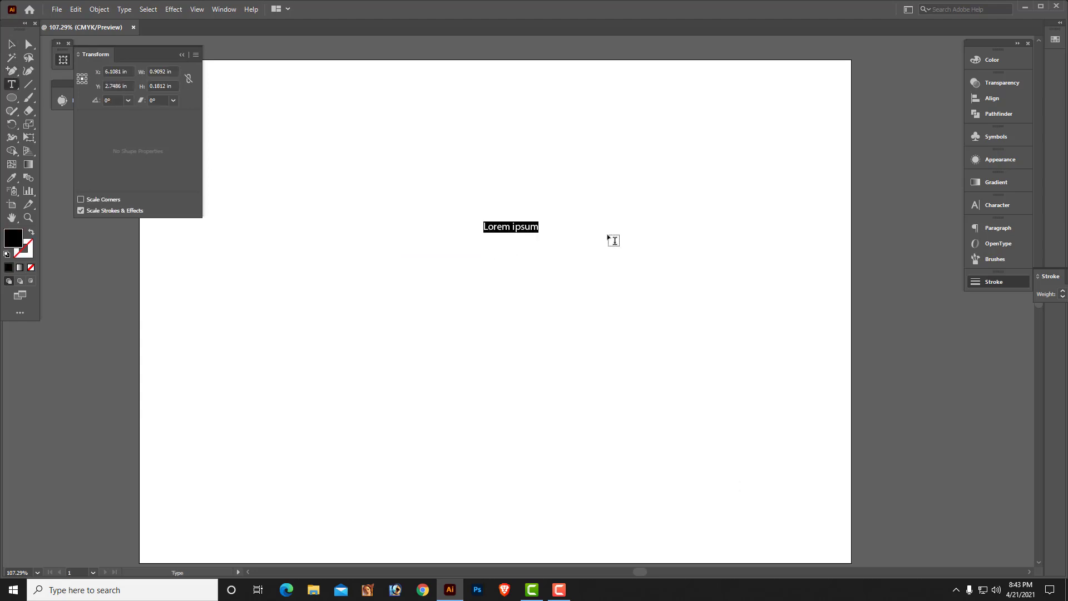
{"action": "type", "text": "N"}
{"action": "left_click", "coordinate": [11, 44]}
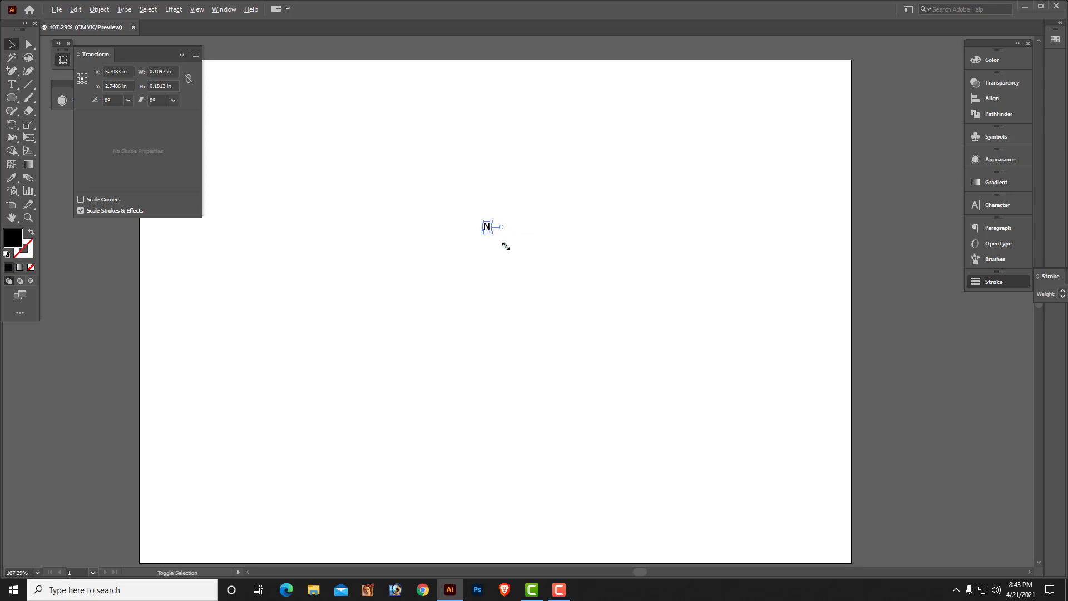
{"action": "left_click_drag", "start_coordinate": [506, 246], "coordinate": [589, 401]}
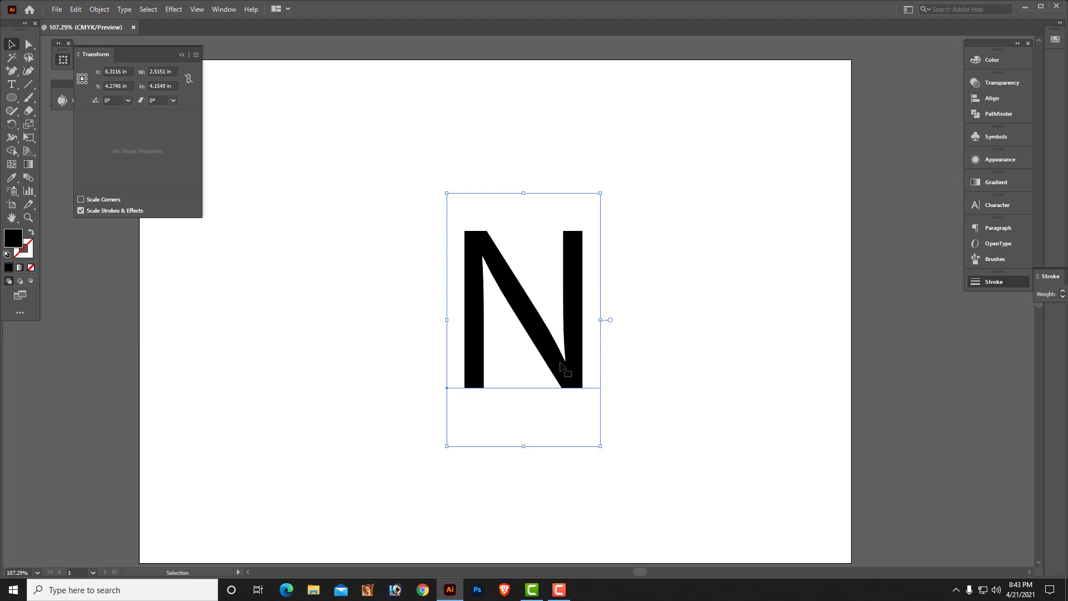
{"action": "mouse_move", "coordinate": [567, 360]}
{"action": "left_mouse_down"}
{"action": "mouse_move", "coordinate": [559, 340]}
{"action": "mouse_move", "coordinate": [583, 349]}
{"action": "mouse_move", "coordinate": [556, 378]}
{"action": "mouse_move", "coordinate": [567, 352]}
{"action": "left_mouse_up"}
Step: Convert the letter N to outlines, ungroup it and shift it slightly to the right
{"action": "key", "text": "a"}
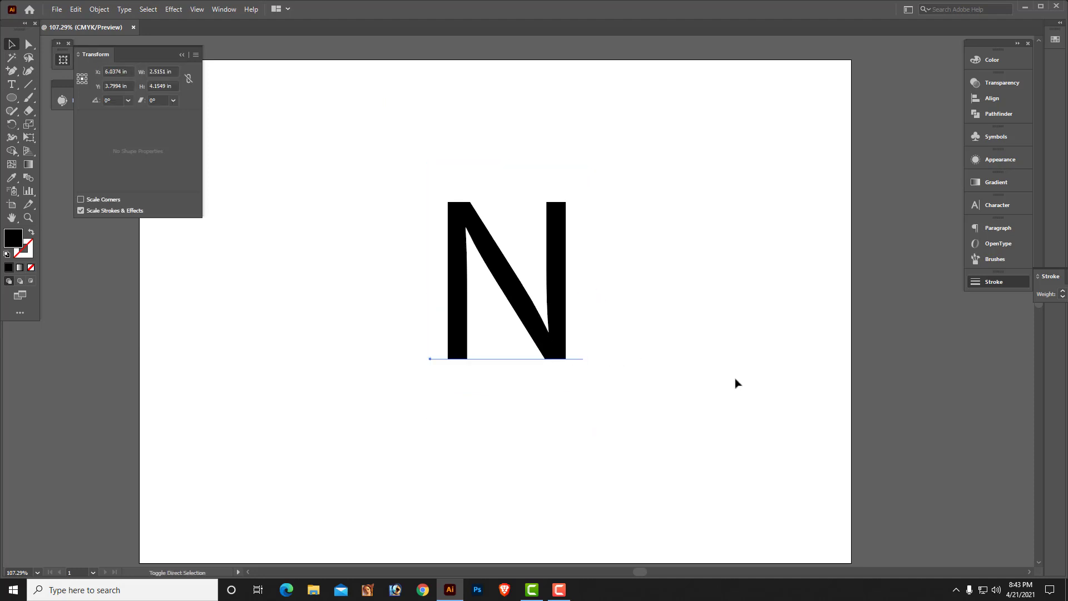
{"action": "key", "text": "ctrl+shift+o"}
{"action": "left_click", "coordinate": [668, 361]}
{"action": "left_click", "coordinate": [558, 303]}
{"action": "right_click", "coordinate": [559, 302]}
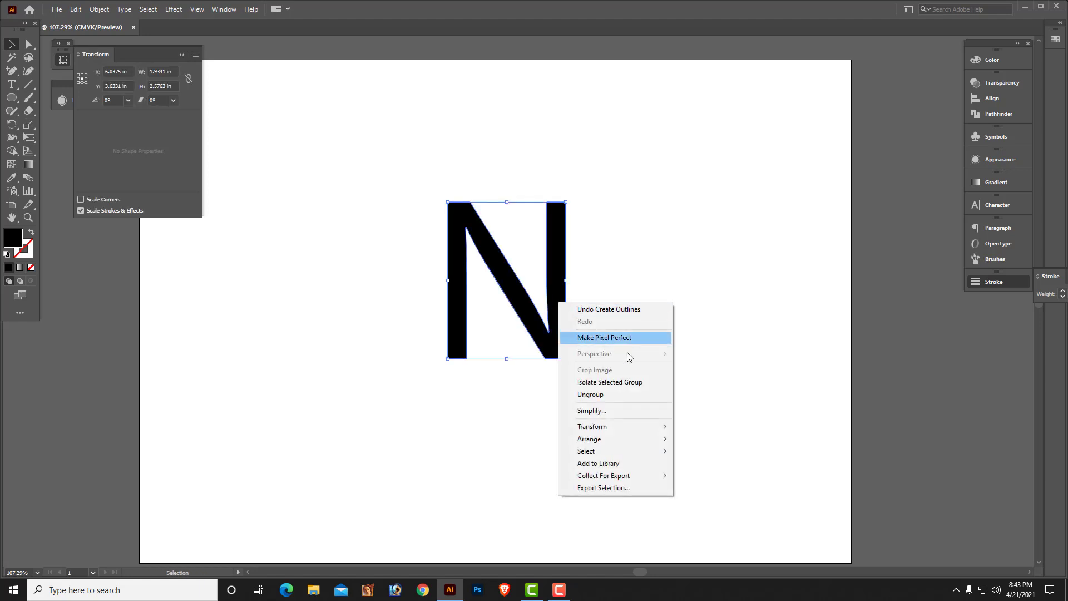
{"action": "left_click", "coordinate": [649, 393]}
{"action": "left_click", "coordinate": [697, 387]}
{"action": "mouse_move", "coordinate": [566, 361]}
{"action": "left_mouse_down"}
{"action": "mouse_move", "coordinate": [666, 351]}
{"action": "mouse_move", "coordinate": [579, 360]}
{"action": "left_mouse_up"}
Step: Extend the N's right stem upward and its left stem downward, for an overall height of about 5.77 in
{"action": "left_click", "coordinate": [30, 46]}
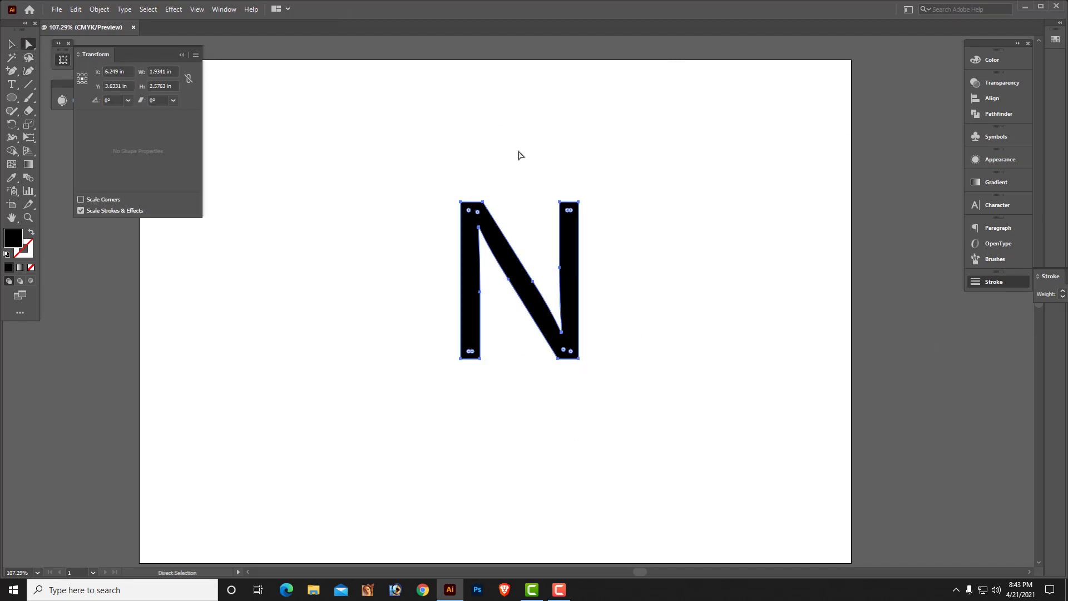
{"action": "left_click_drag", "start_coordinate": [554, 190], "coordinate": [575, 104]}
{"action": "left_click", "coordinate": [666, 187]}
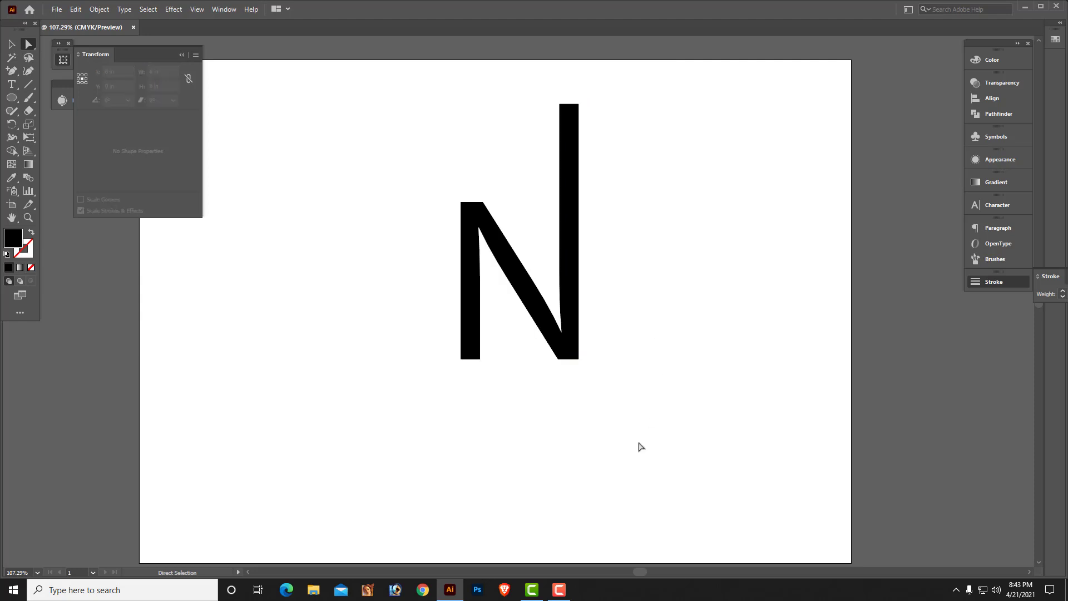
{"action": "left_click_drag", "start_coordinate": [512, 408], "coordinate": [470, 458]}
{"action": "left_click", "coordinate": [738, 419]}
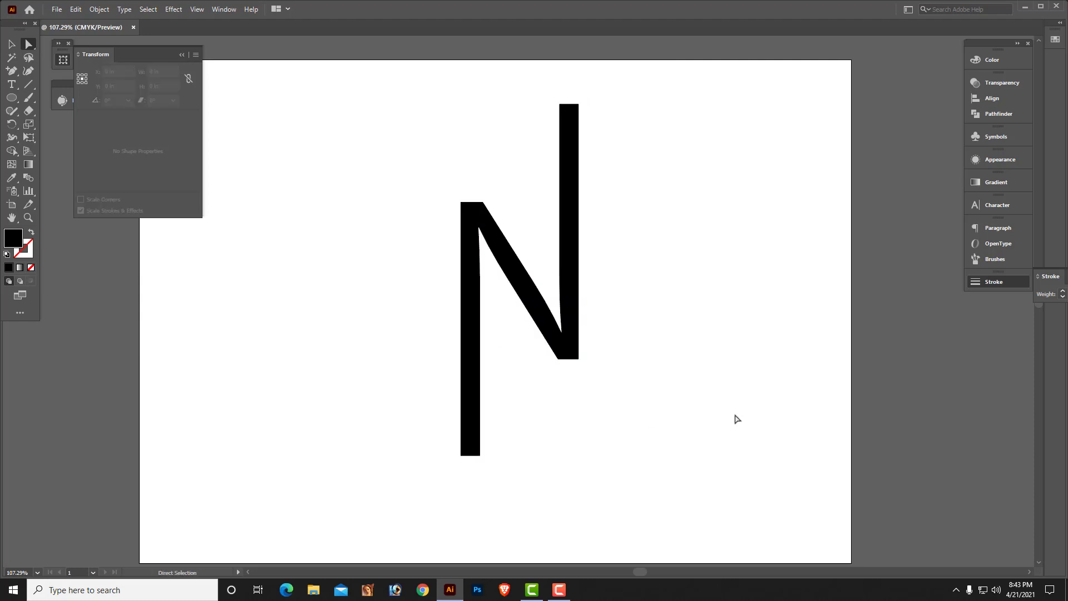
Step: Try a rotated copy of the N overlapping the original's left stem, then delete the copy
{"action": "left_click", "coordinate": [11, 44]}
{"action": "left_click", "coordinate": [557, 345]}
{"action": "left_click_drag", "start_coordinate": [556, 344], "coordinate": [671, 301]}
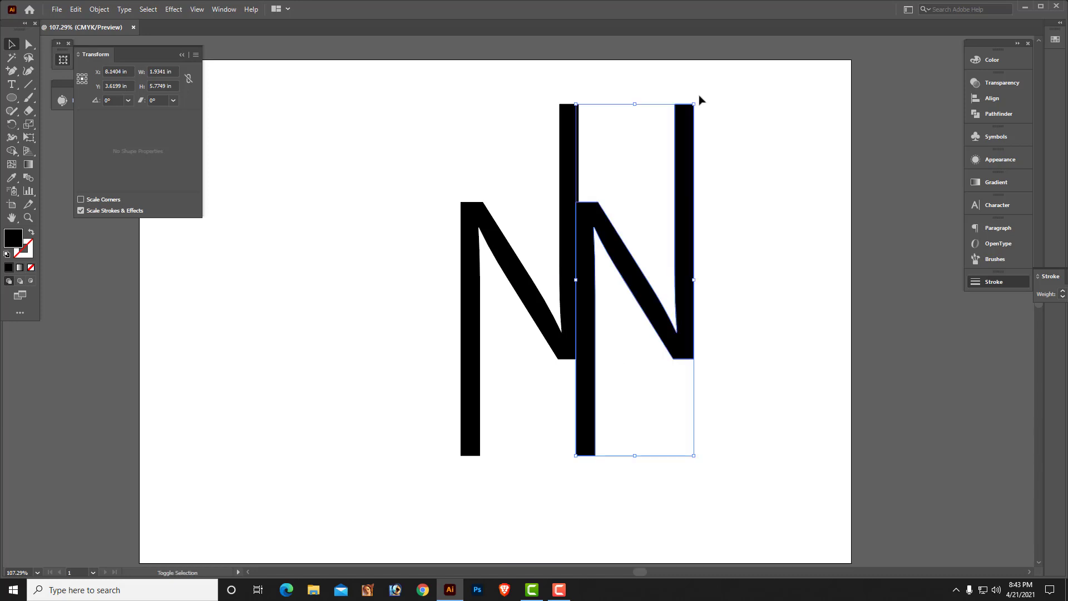
{"action": "left_click_drag", "start_coordinate": [698, 100], "coordinate": [609, 408]}
{"action": "left_click_drag", "start_coordinate": [692, 309], "coordinate": [477, 318]}
{"action": "left_click", "coordinate": [699, 398]}
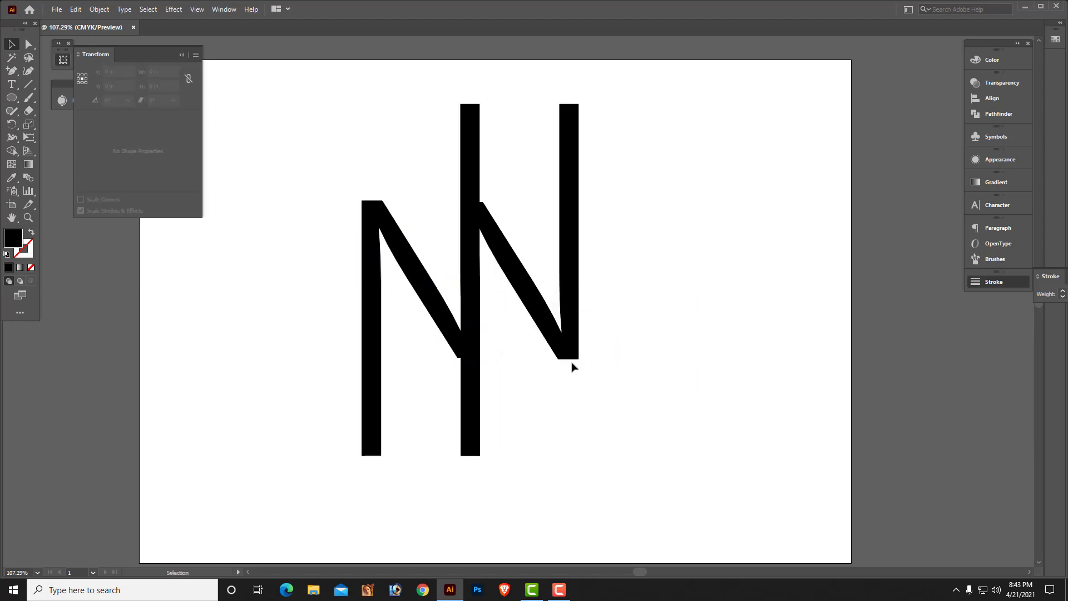
{"action": "left_click", "coordinate": [445, 321]}
{"action": "key", "text": "Delete"}
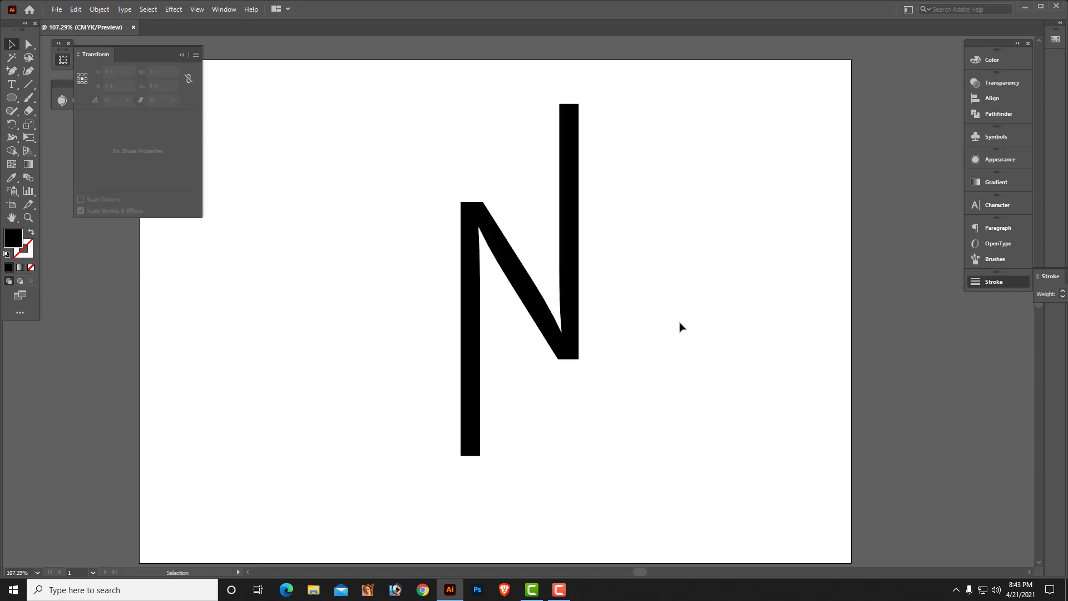
Step: Move the N's upper corner where the diagonal begins up over the left stem's outer edge, to about X 5.28, Y 1.55 in
{"action": "left_click_drag", "start_coordinate": [657, 257], "coordinate": [565, 383]}
{"action": "left_click", "coordinate": [624, 376]}
{"action": "left_click", "coordinate": [27, 44]}
{"action": "left_click", "coordinate": [482, 203]}
{"action": "left_click_drag", "start_coordinate": [483, 204], "coordinate": [460, 157]}
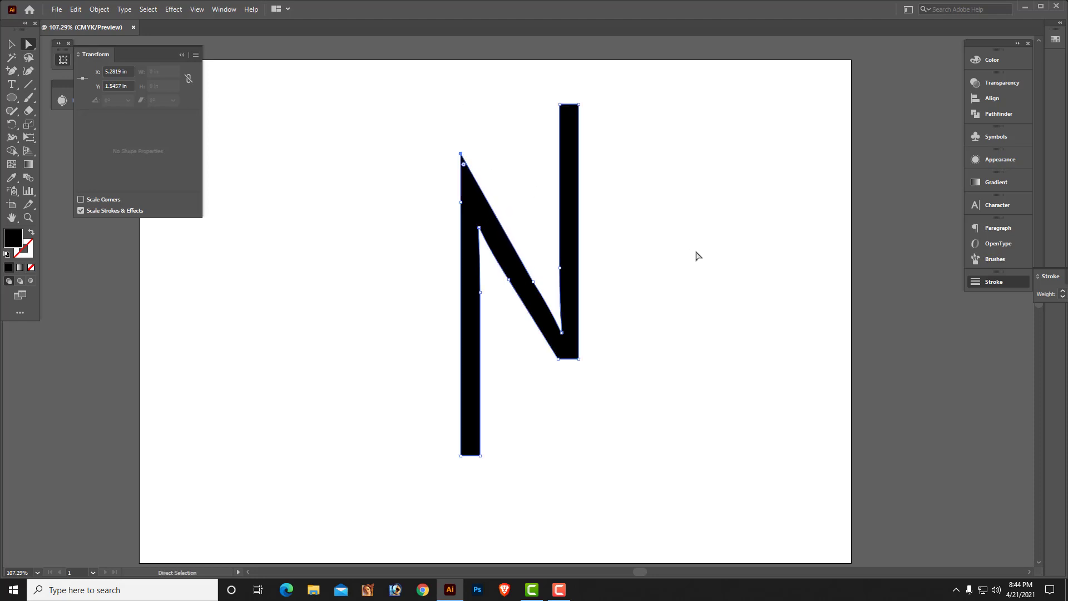
Step: Move the lower-left corner of the N's right stem to its outer edge, about 0.34 in right and 0.85 in down, forming a point
{"action": "left_click_drag", "start_coordinate": [604, 328], "coordinate": [579, 412]}
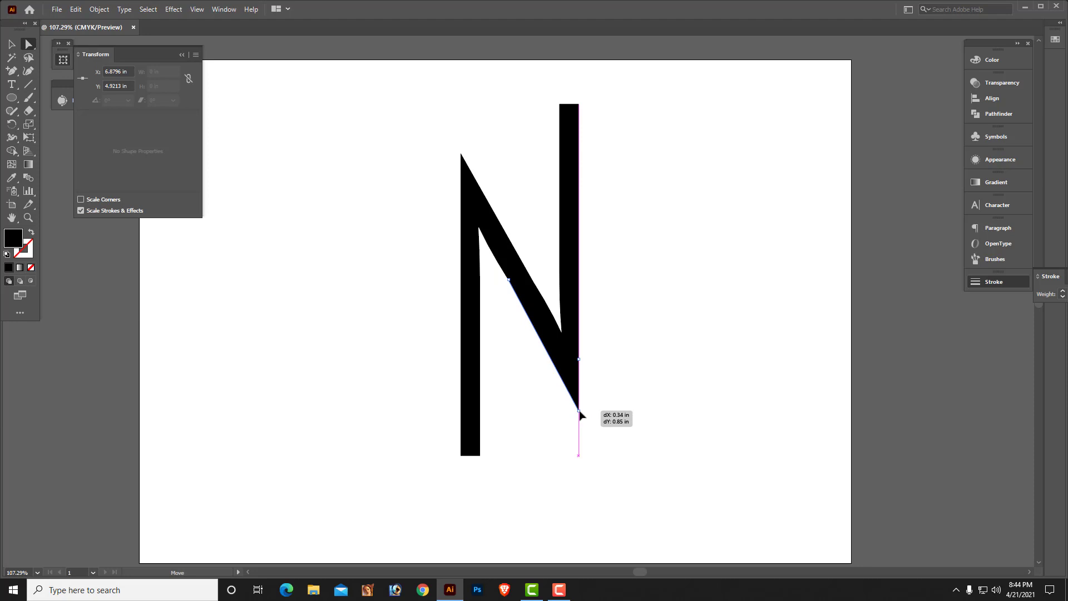
{"action": "left_click_drag", "start_coordinate": [579, 412], "coordinate": [579, 413]}
{"action": "left_click", "coordinate": [703, 336]}
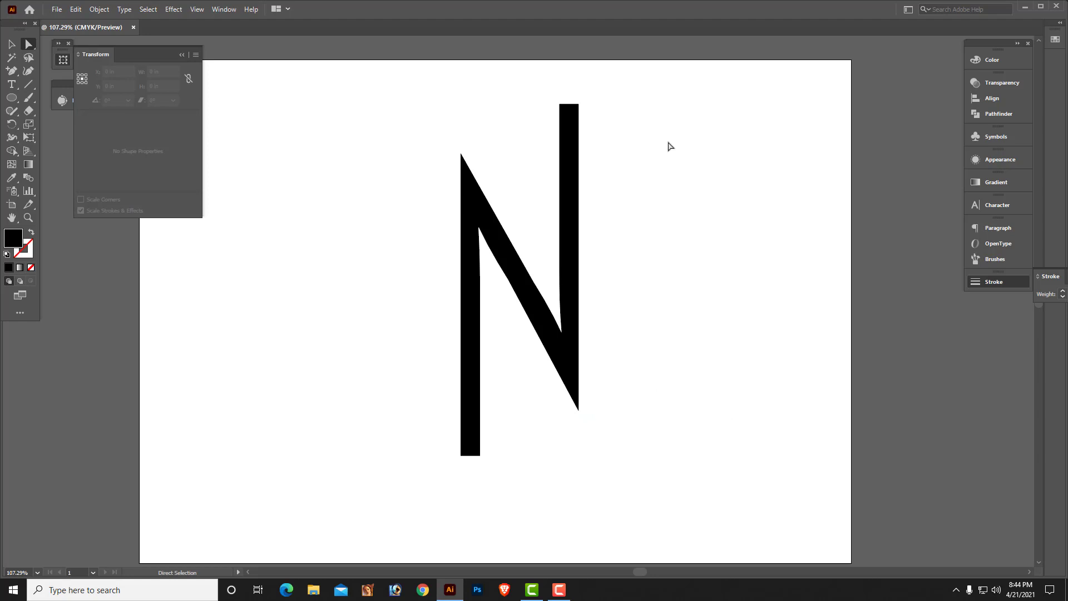
Step: Scale the whole N down proportionally about its center to about 1.28 in wide
{"action": "left_click_drag", "start_coordinate": [670, 145], "coordinate": [418, 459]}
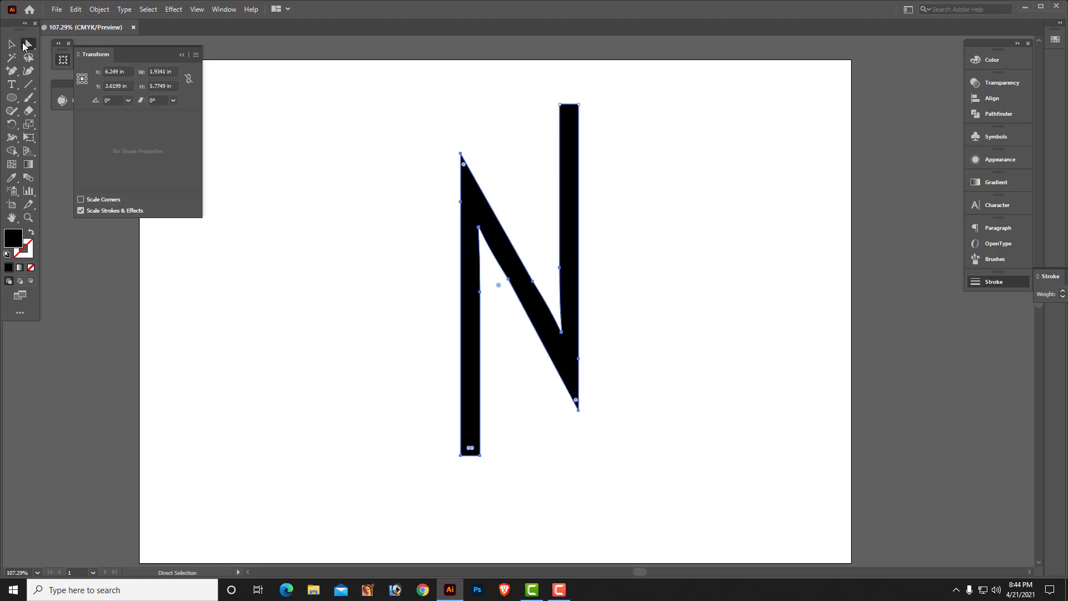
{"action": "key", "text": "v"}
{"action": "left_click", "coordinate": [519, 378]}
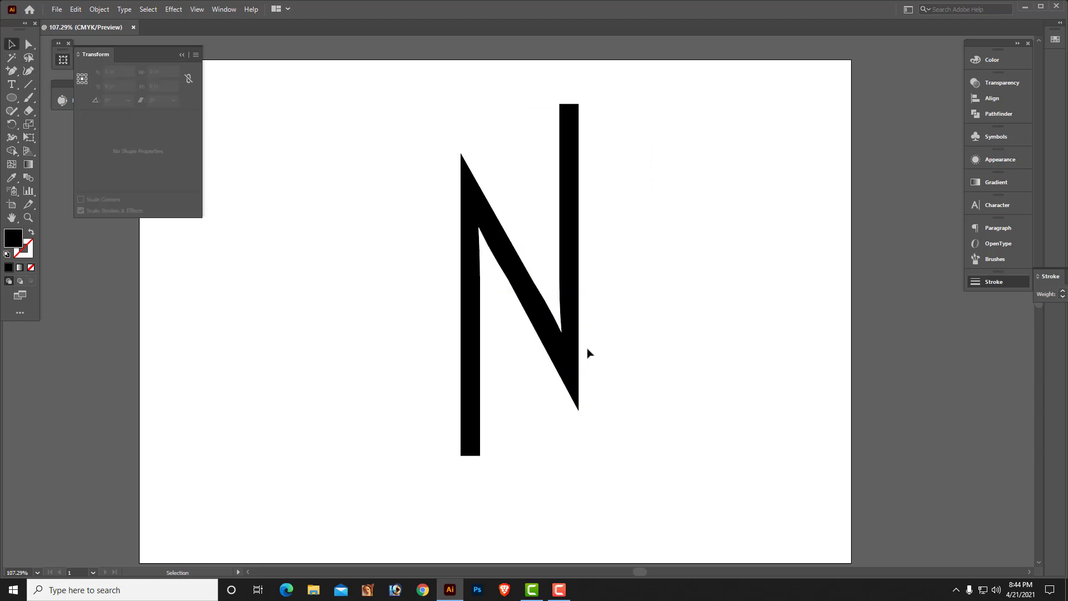
{"action": "left_click", "coordinate": [572, 356]}
{"action": "left_click_drag", "start_coordinate": [579, 455], "coordinate": [561, 395]}
{"action": "left_click", "coordinate": [721, 363]}
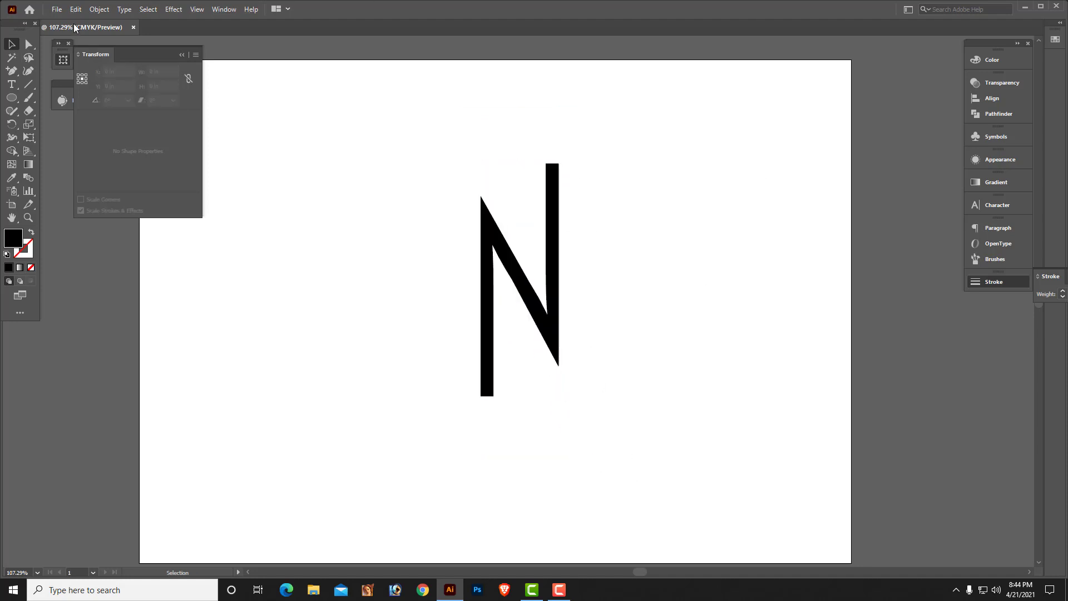
Step: Slant the N's stem ends by lowering the right stem's upper outer corner and raising the left stem's lower inner corner
{"action": "left_click", "coordinate": [29, 47]}
{"action": "left_click_drag", "start_coordinate": [551, 163], "coordinate": [557, 205]}
{"action": "left_click", "coordinate": [563, 420]}
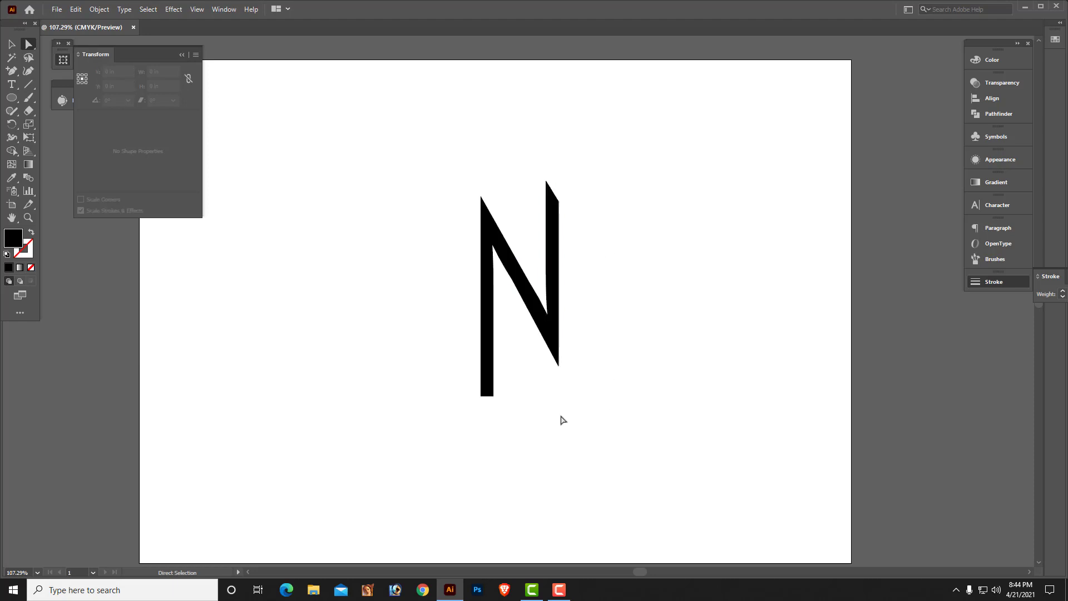
{"action": "left_click_drag", "start_coordinate": [487, 409], "coordinate": [493, 378]}
{"action": "left_click", "coordinate": [658, 284]}
Step: Move the whole N straight up, to about Y 3.42 in
{"action": "left_click", "coordinate": [12, 47]}
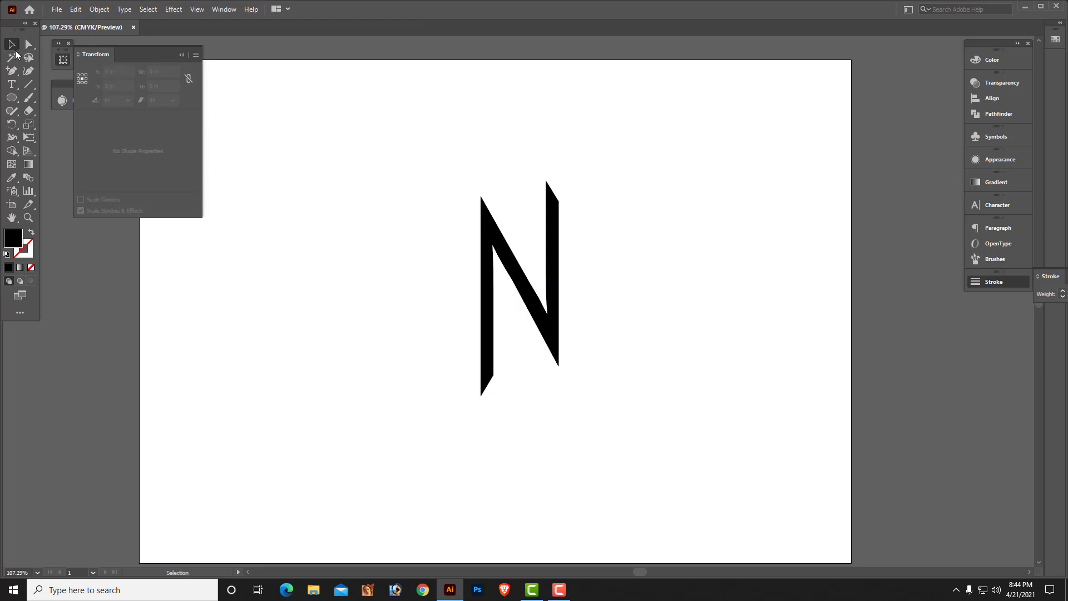
{"action": "left_click_drag", "start_coordinate": [559, 313], "coordinate": [561, 292]}
Step: Try stretching the N's upper anchor points together up and to the right, then undo the distortion
{"action": "left_click", "coordinate": [29, 44]}
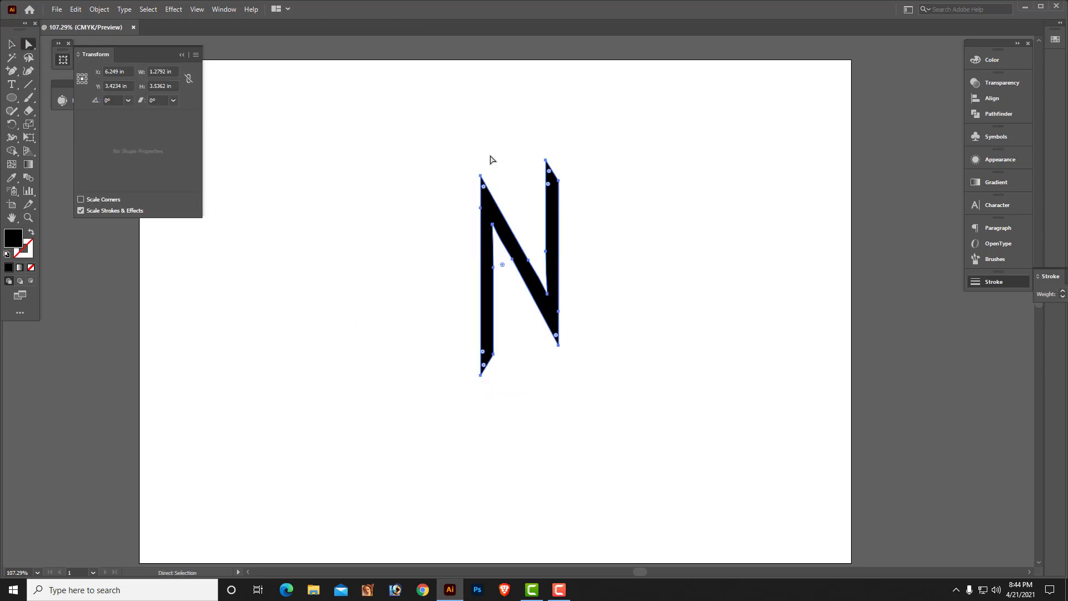
{"action": "left_click_drag", "start_coordinate": [417, 143], "coordinate": [584, 198]}
{"action": "left_click_drag", "start_coordinate": [439, 157], "coordinate": [626, 206]}
{"action": "left_click_drag", "start_coordinate": [569, 182], "coordinate": [627, 115]}
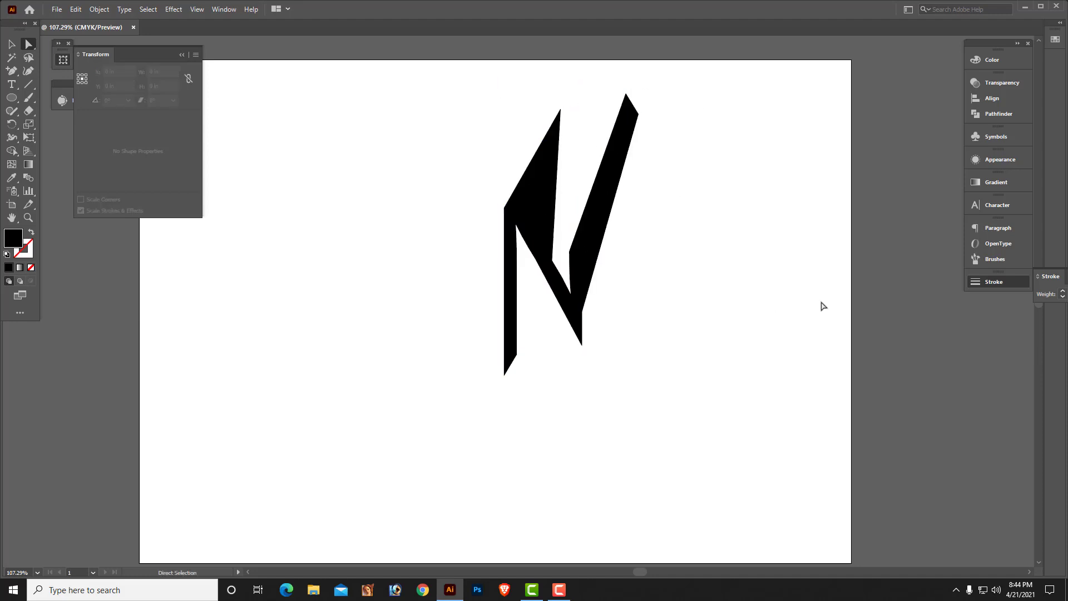
{"action": "key", "text": "ctrl+z"}
{"action": "left_click", "coordinate": [608, 356]}
{"action": "left_click_drag", "start_coordinate": [638, 349], "coordinate": [571, 248]}
{"action": "key", "text": "ctrl+z"}
{"action": "key", "text": "ctrl+z"}
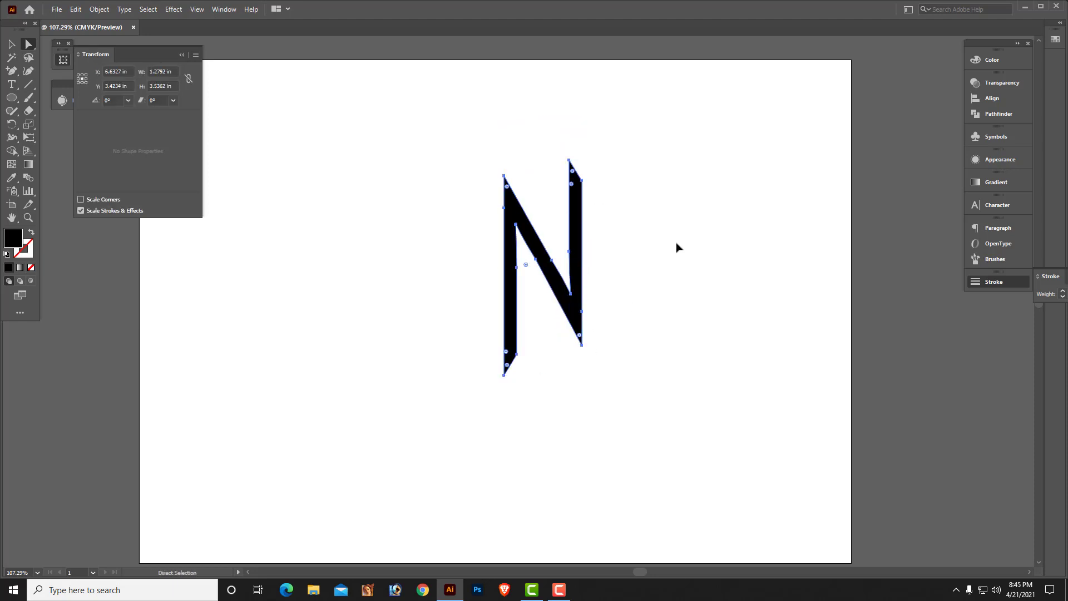
Step: Delete the whole N from the artboard
{"action": "left_click", "coordinate": [11, 44]}
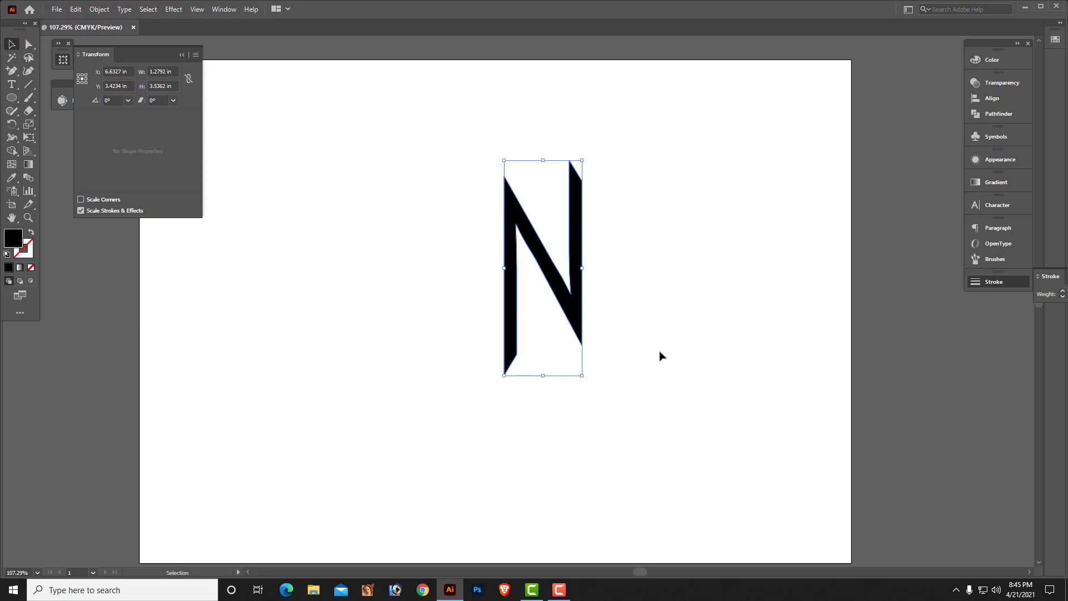
{"action": "key", "text": "Delete"}
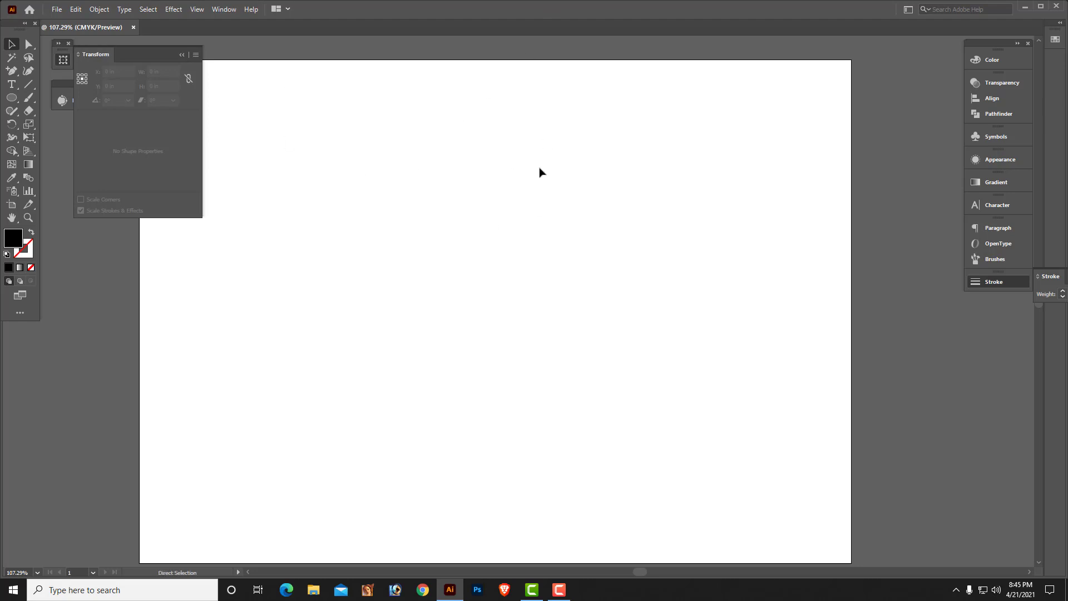
{"action": "key", "text": "ctrl+minus"}
{"action": "key", "text": "ctrl+minus"}
{"action": "key", "text": "ctrl+equal"}
{"action": "key", "text": "ctrl+minus"}
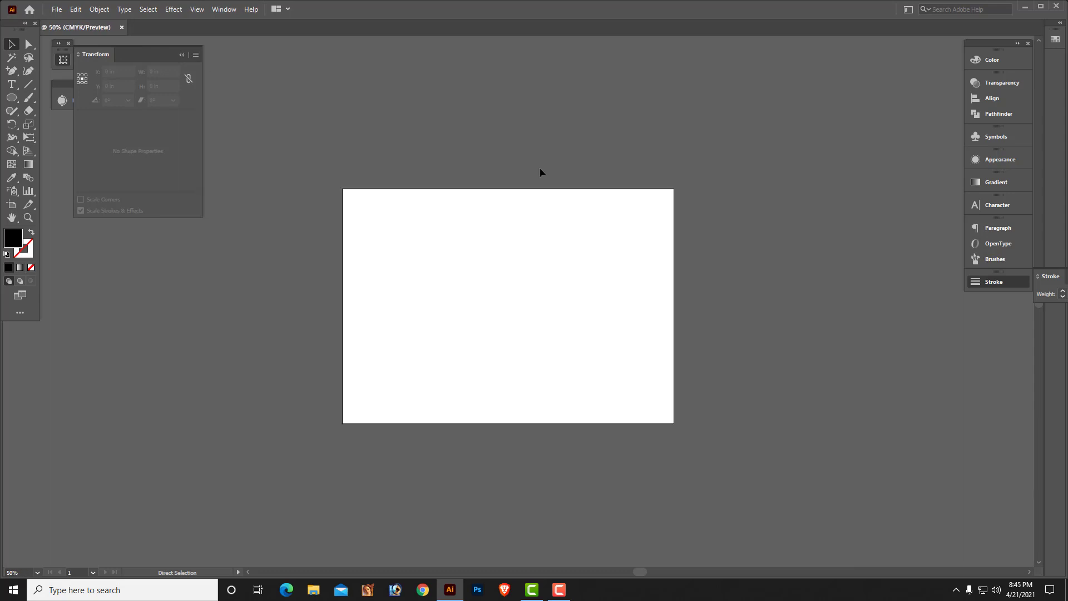